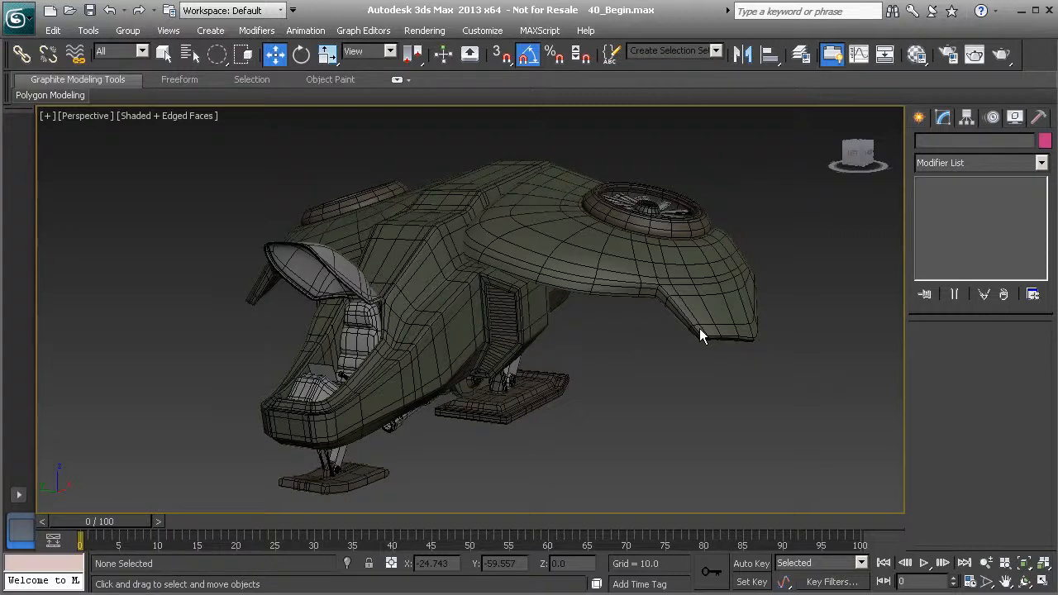
- Add an Unwrap UVW modifier to the left wing, between its Editable Poly base and TurboSmooth
{"action": "left_click", "coordinate": [556, 267]}
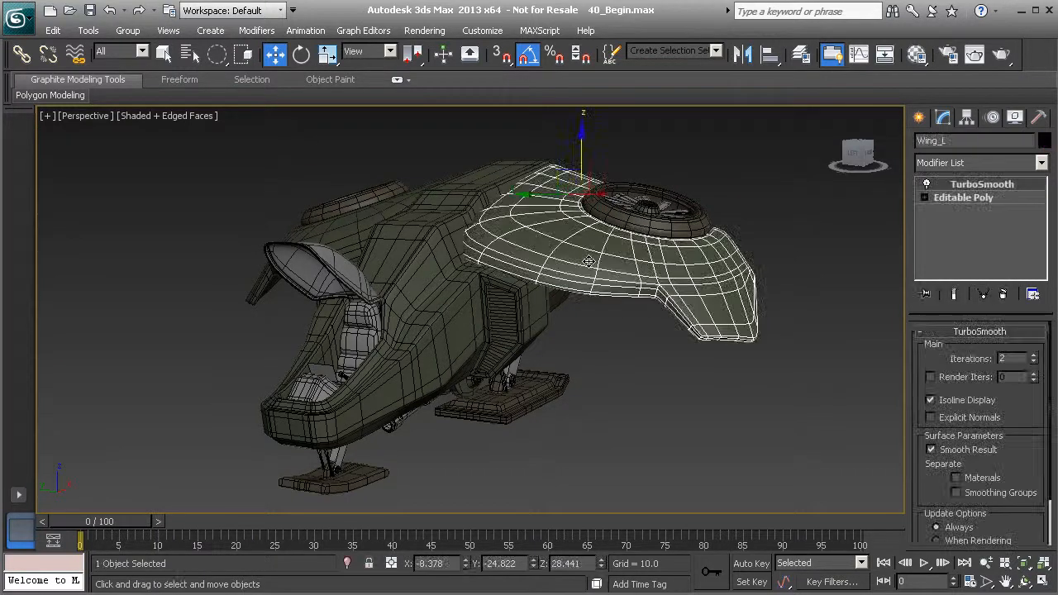
{"action": "middle_click_drag", "start_coordinate": [556, 267], "coordinate": [511, 283]}
{"action": "scroll", "coordinate": [512, 284], "scroll_direction": "up", "scroll_amount": 4}
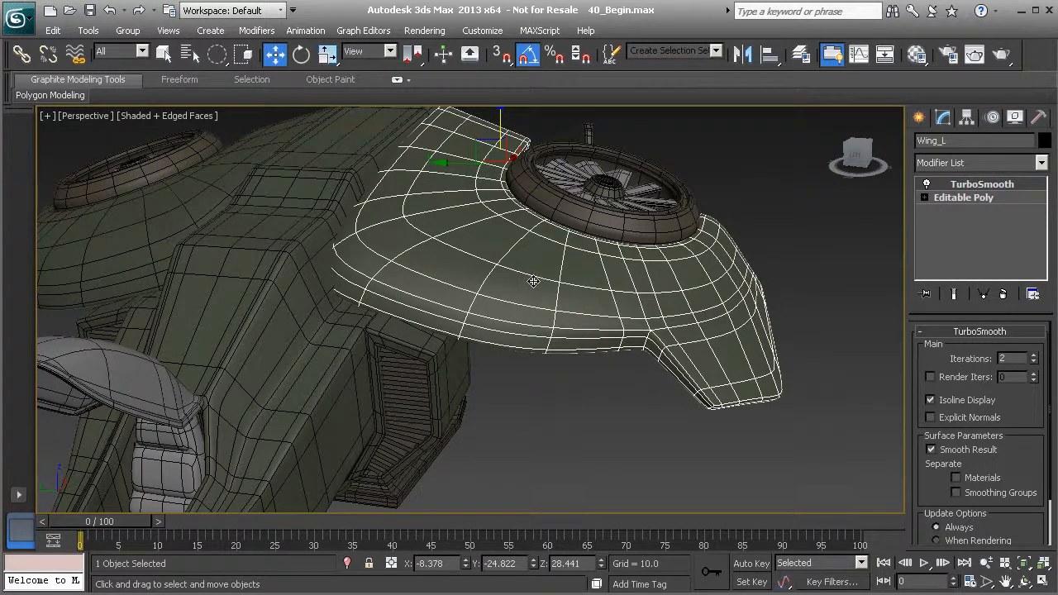
{"action": "left_click", "coordinate": [957, 198]}
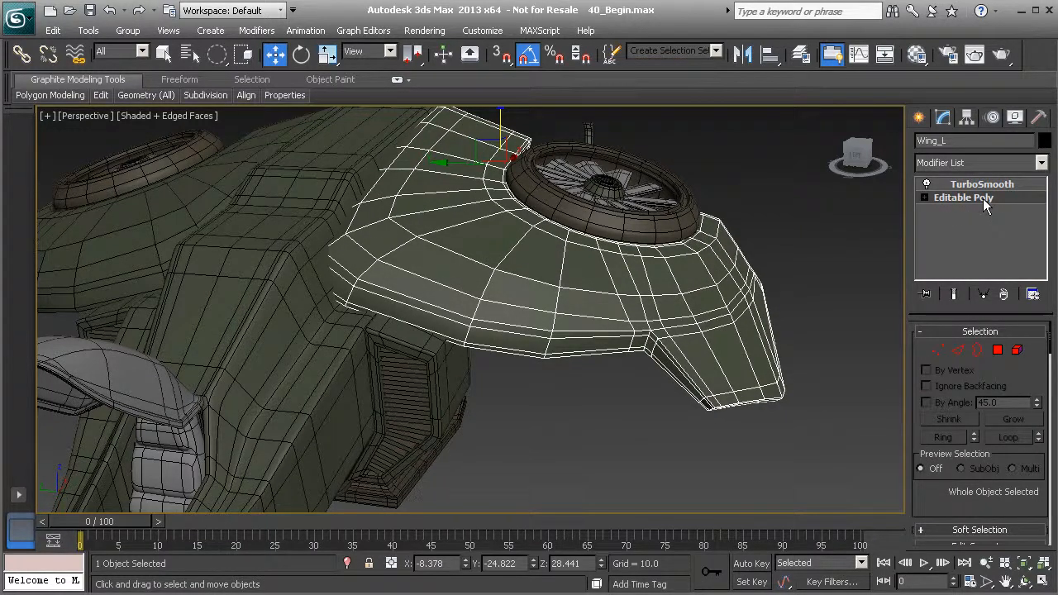
{"action": "left_click", "coordinate": [1041, 162]}
{"action": "left_click_drag", "start_coordinate": [1040, 196], "coordinate": [1040, 549]}
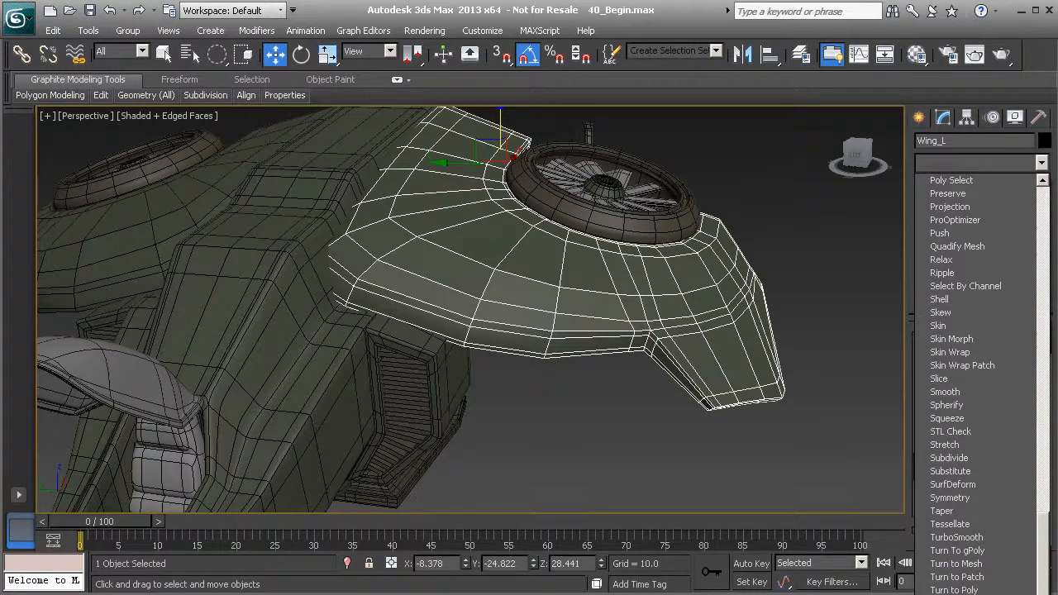
{"action": "left_click", "coordinate": [956, 538]}
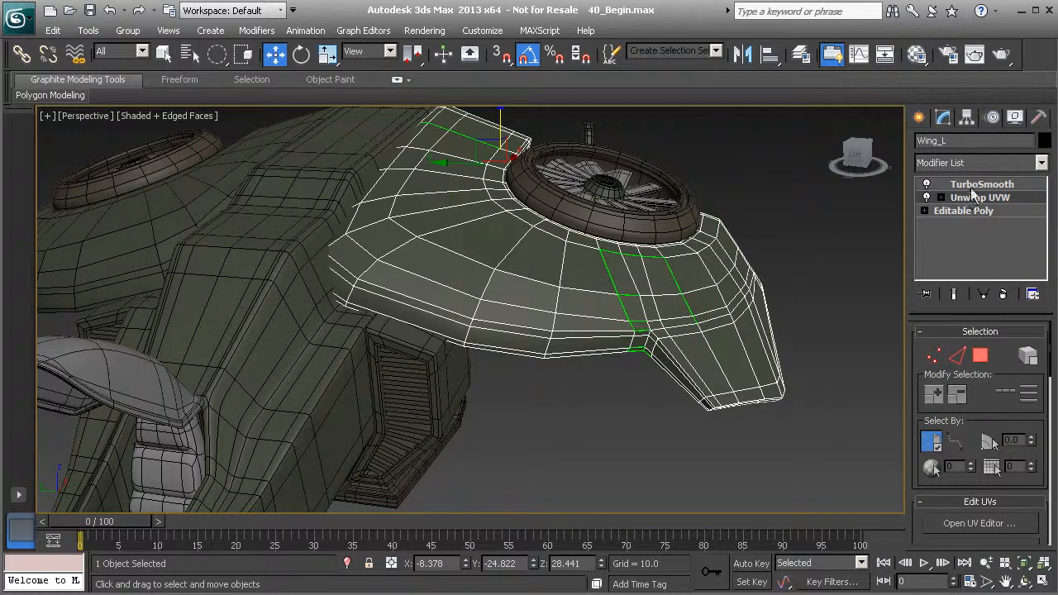
- Check the right wing's modifier stack, and return to the Unwrap UVW level of the left wing
{"action": "middle_click_drag", "start_coordinate": [307, 259], "coordinate": [400, 267]}
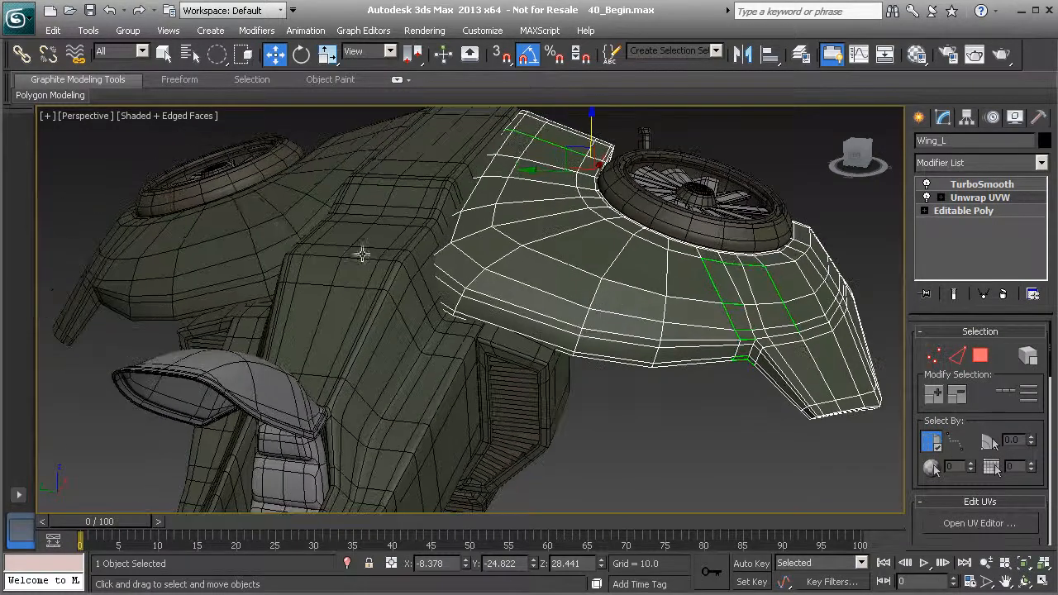
{"action": "left_click", "coordinate": [278, 229]}
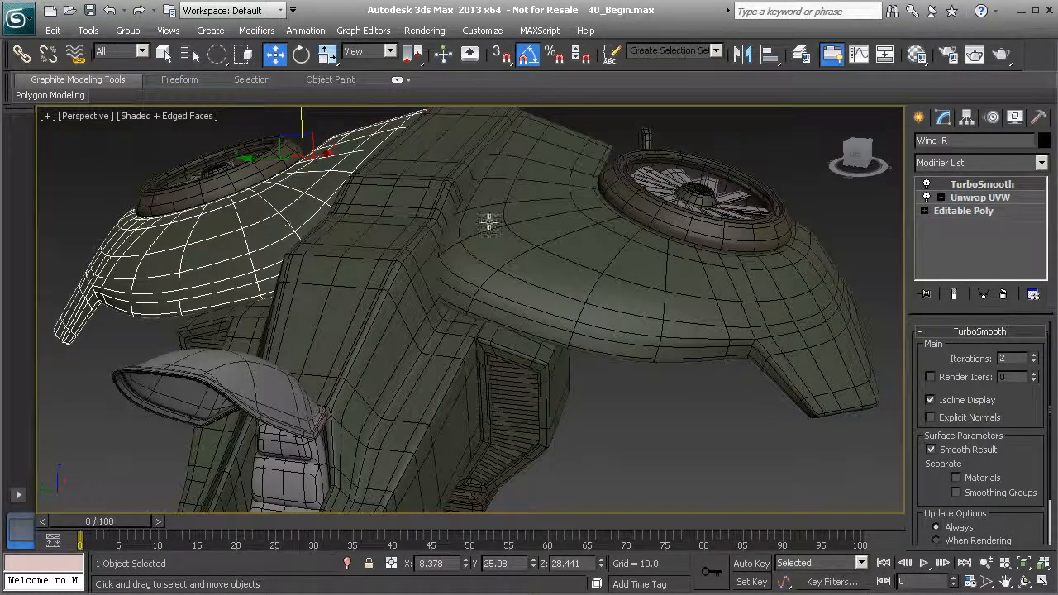
{"action": "left_click", "coordinate": [521, 228]}
{"action": "left_click", "coordinate": [971, 201]}
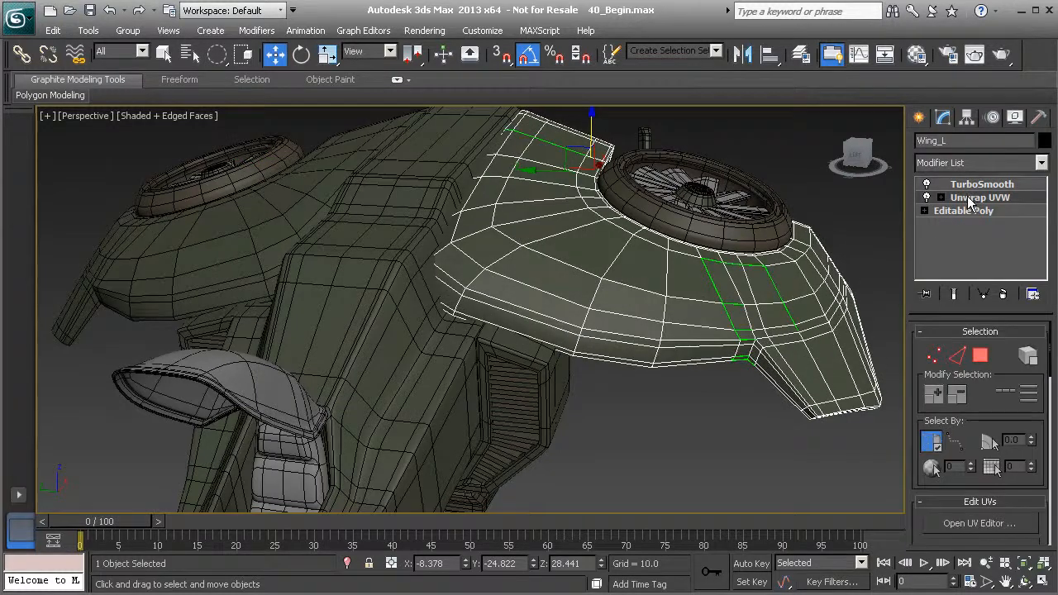
- Examine the green map seams on the left wing from several angles
{"action": "middle_click_drag", "start_coordinate": [850, 255], "coordinate": [649, 271]}
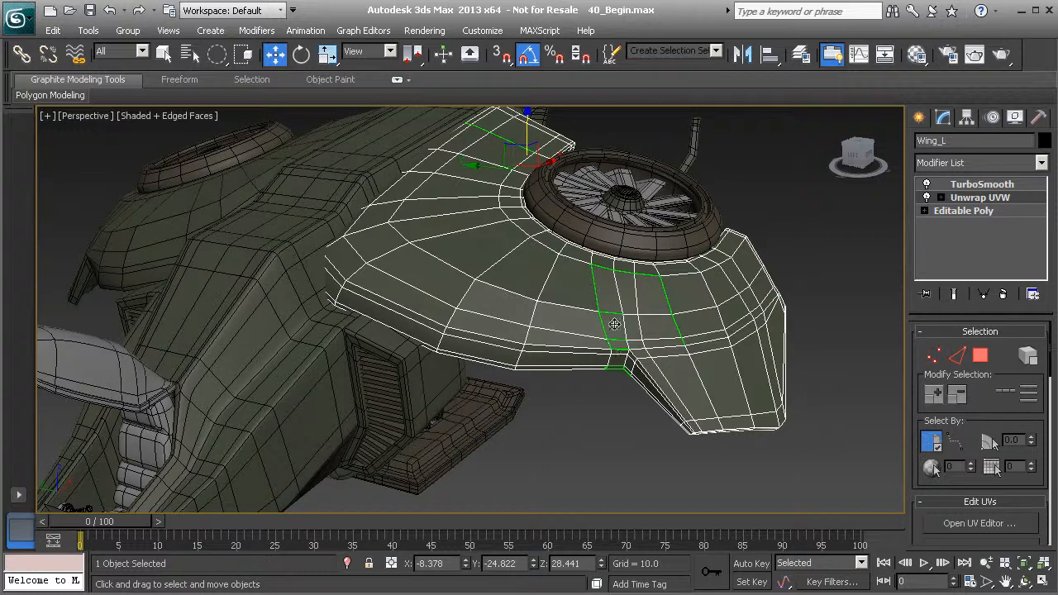
{"action": "middle_click_drag", "start_coordinate": [611, 369], "coordinate": [549, 343], "text": "alt"}
{"action": "scroll", "coordinate": [549, 352], "scroll_direction": "up", "scroll_amount": 3}
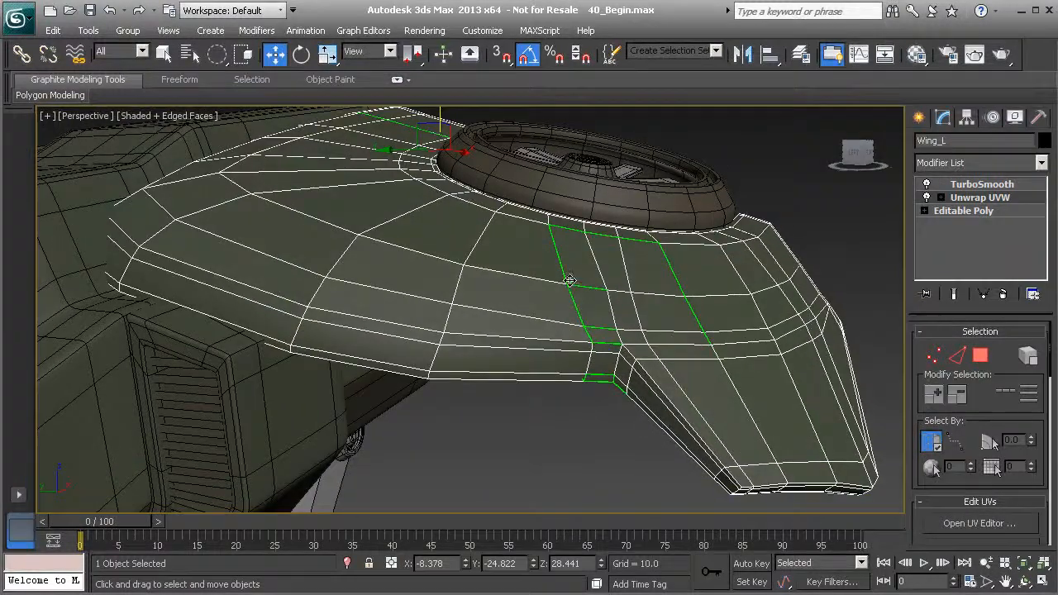
{"action": "middle_click_drag", "start_coordinate": [558, 266], "coordinate": [558, 305]}
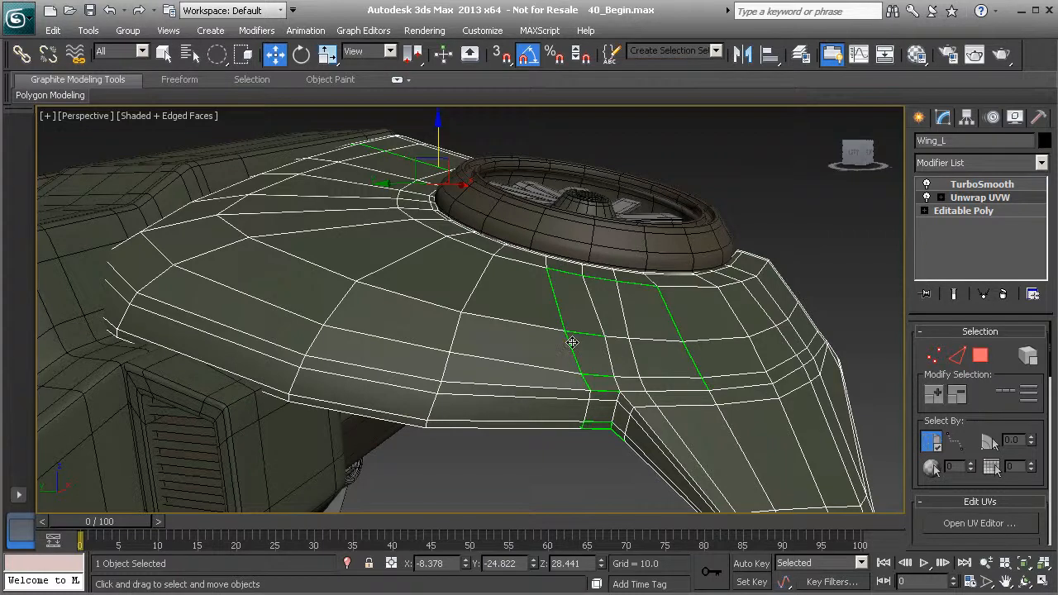
{"action": "middle_click_drag", "start_coordinate": [376, 168], "coordinate": [423, 222], "text": "alt"}
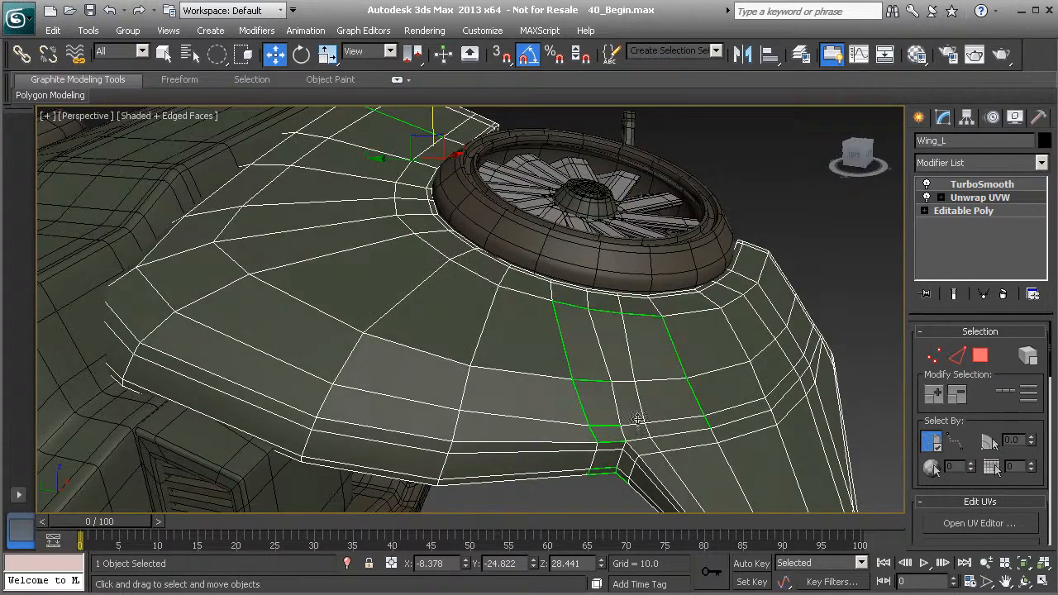
{"action": "scroll", "coordinate": [560, 349], "scroll_direction": "down", "scroll_amount": 3}
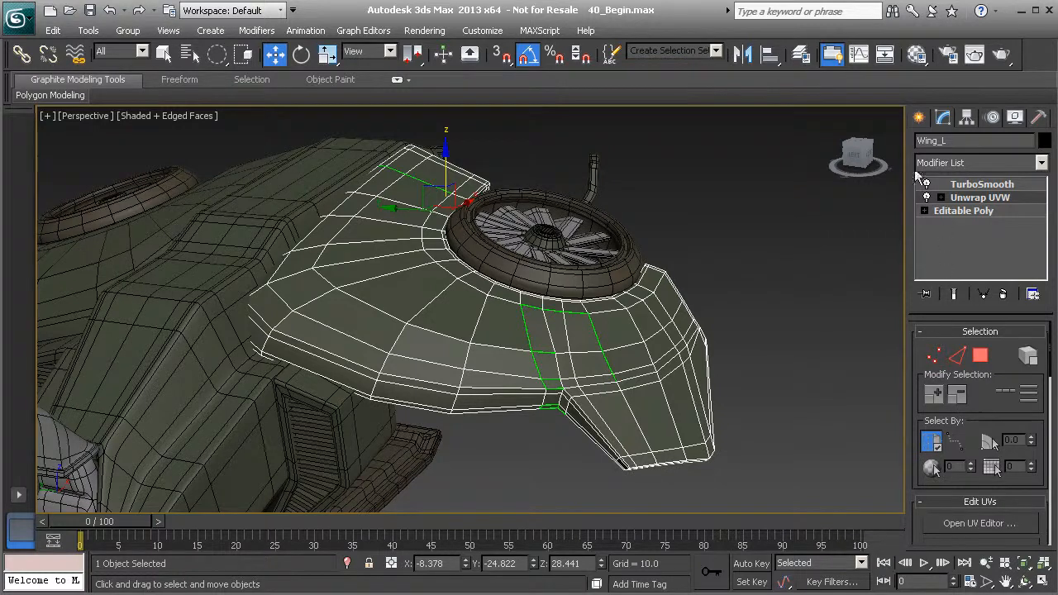
- Open the UV editor for the left wing and hide the checker pattern behind its UVs
{"action": "left_click_drag", "start_coordinate": [917, 364], "coordinate": [924, 258]}
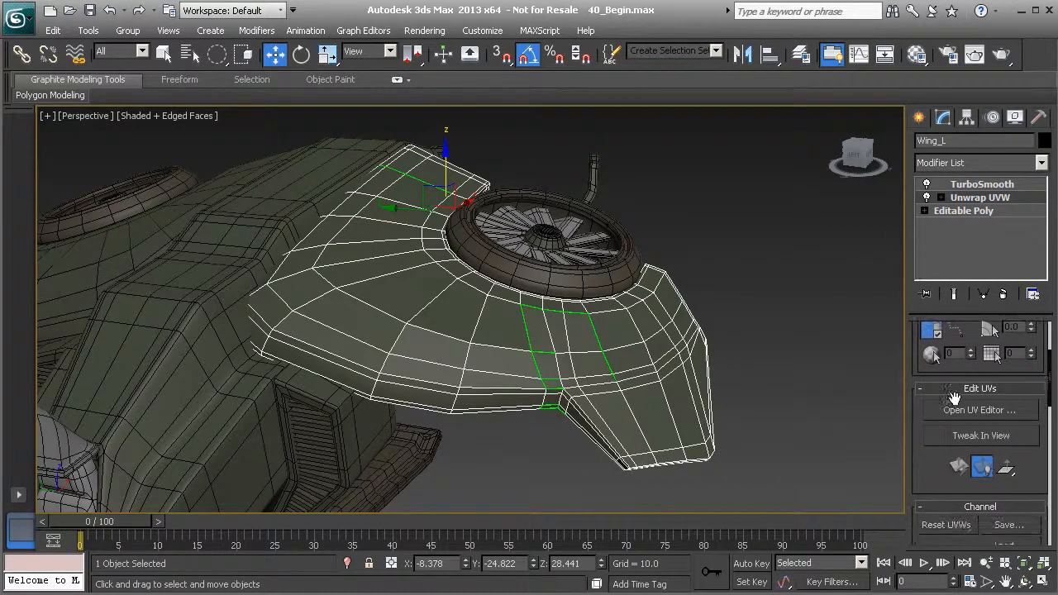
{"action": "left_click", "coordinate": [993, 406]}
{"action": "left_click_drag", "start_coordinate": [42, 26], "coordinate": [322, 22]}
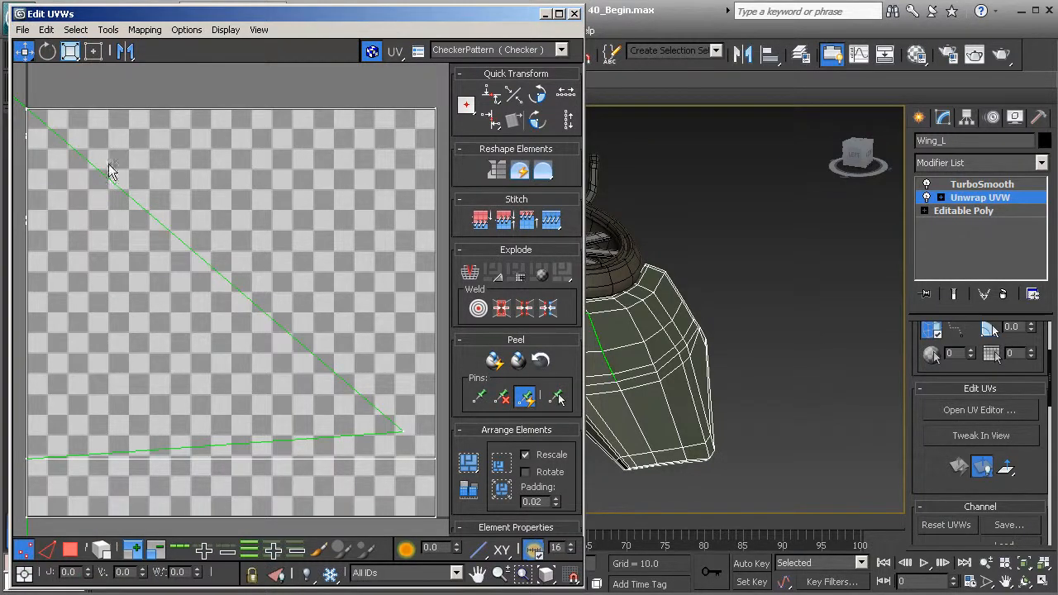
{"action": "left_click", "coordinate": [372, 53]}
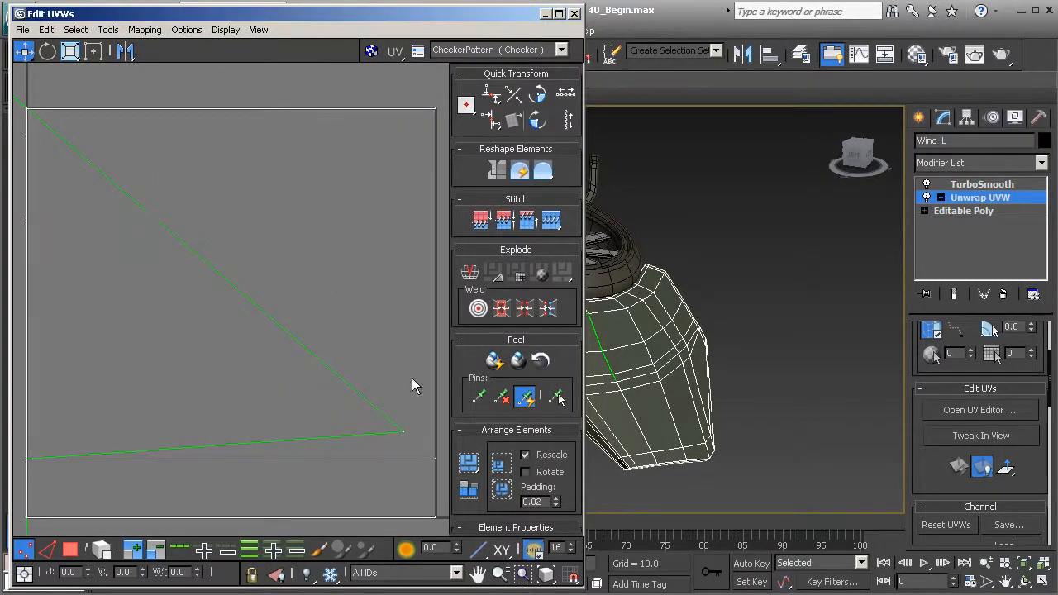
{"action": "scroll", "coordinate": [175, 300], "scroll_direction": "down", "scroll_amount": 3}
{"action": "scroll", "coordinate": [178, 296], "scroll_direction": "down", "scroll_amount": 2}
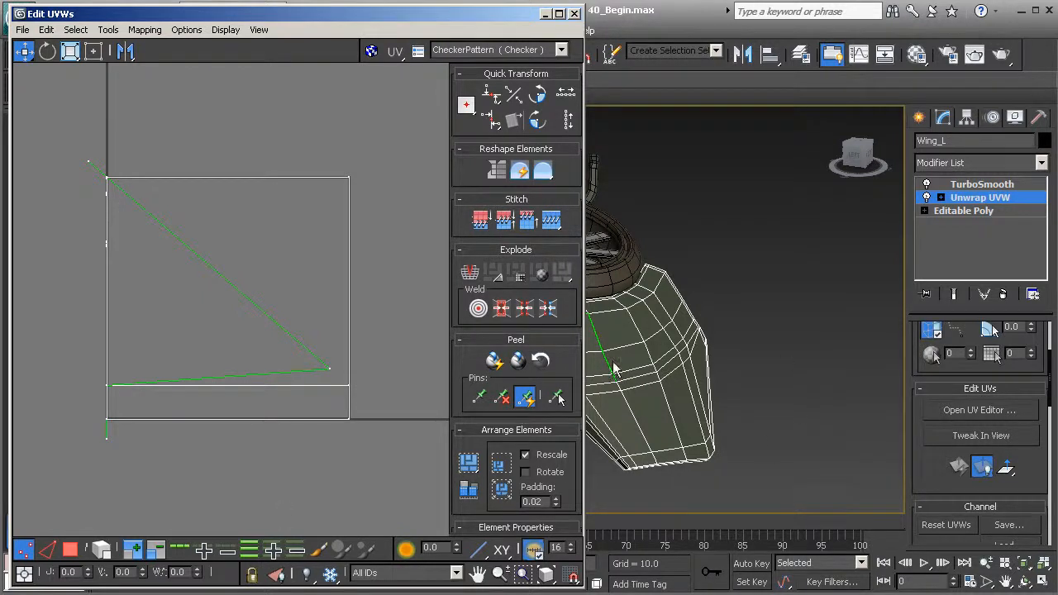
- Select all of the left wing's polygons in the UV editor
{"action": "middle_click_drag", "start_coordinate": [658, 353], "coordinate": [773, 334], "text": "alt"}
{"action": "left_click", "coordinate": [71, 549]}
{"action": "key", "text": "ctrl+a"}
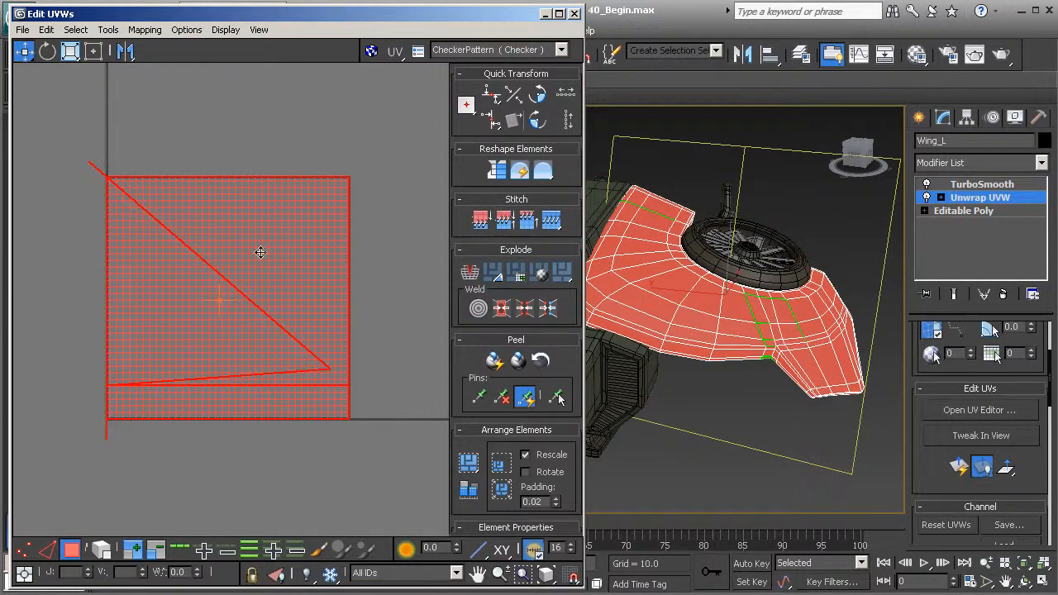
- Apply Flatten Mapping to the selected polygons with a face angle threshold of 45.0 and spacing of 0.02, and clear the selection
{"action": "middle_click_drag", "start_coordinate": [730, 378], "coordinate": [650, 384], "text": "alt"}
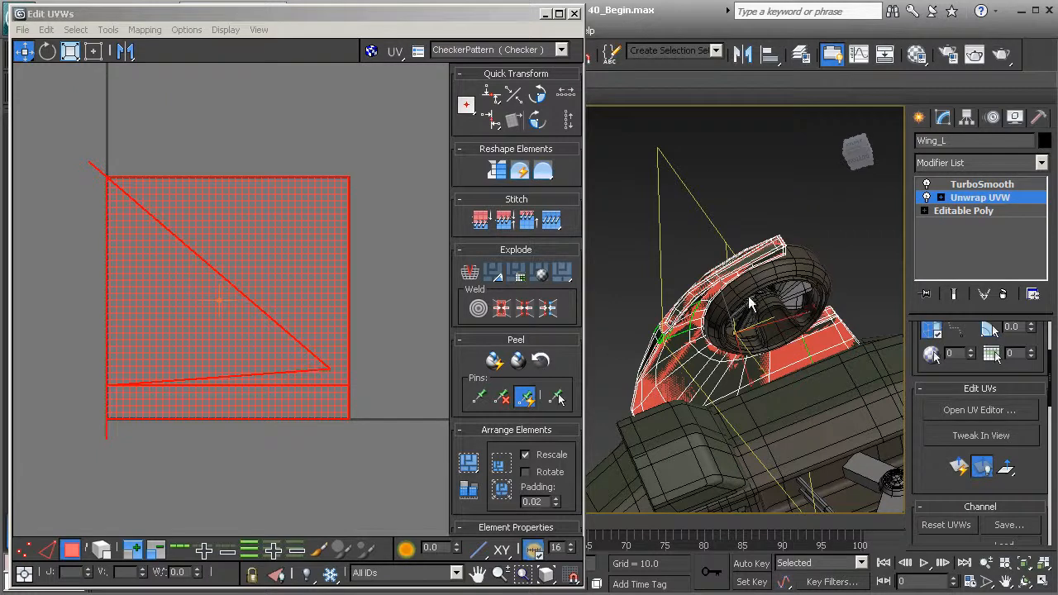
{"action": "middle_click_drag", "start_coordinate": [782, 262], "coordinate": [681, 248], "text": "alt"}
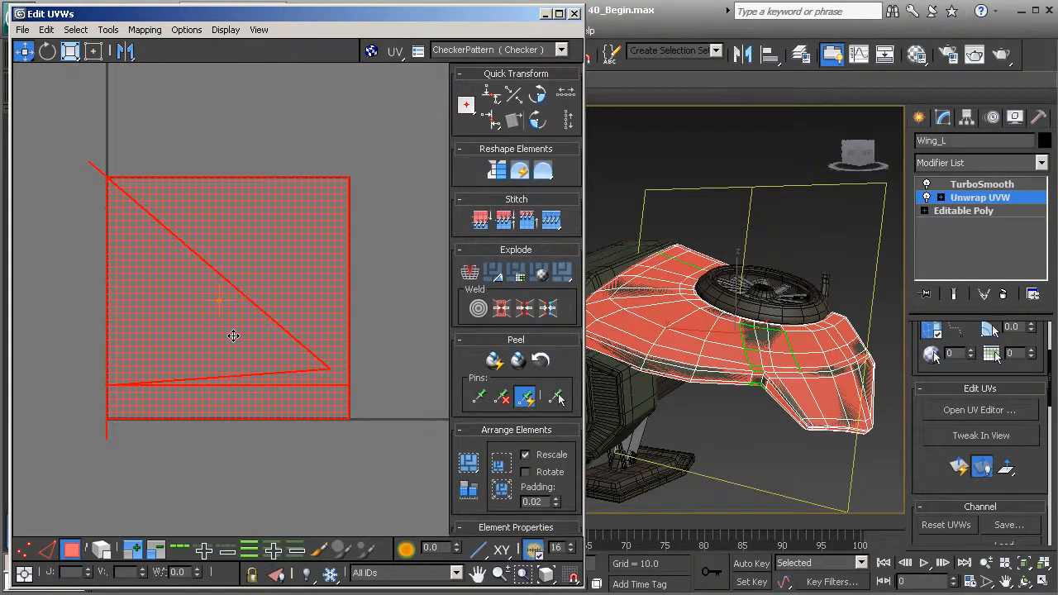
{"action": "left_click", "coordinate": [144, 31]}
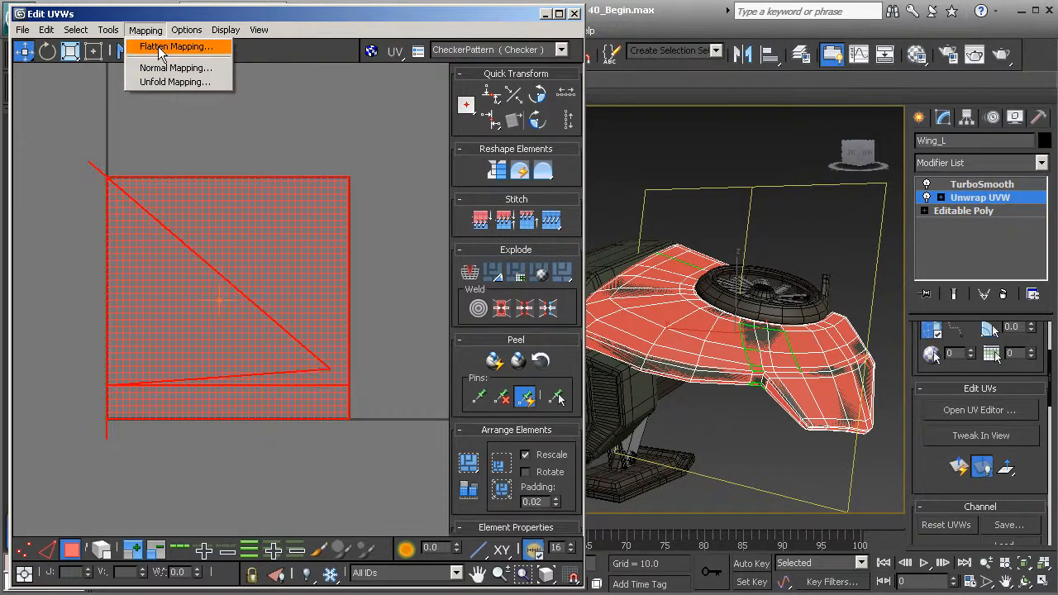
{"action": "left_click", "coordinate": [161, 50]}
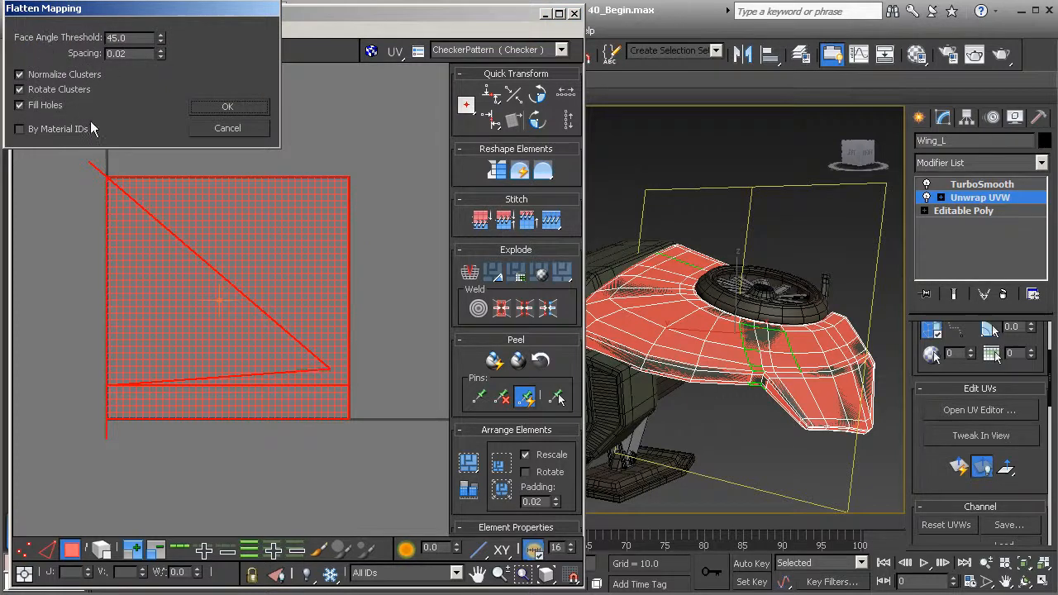
{"action": "left_click", "coordinate": [231, 106]}
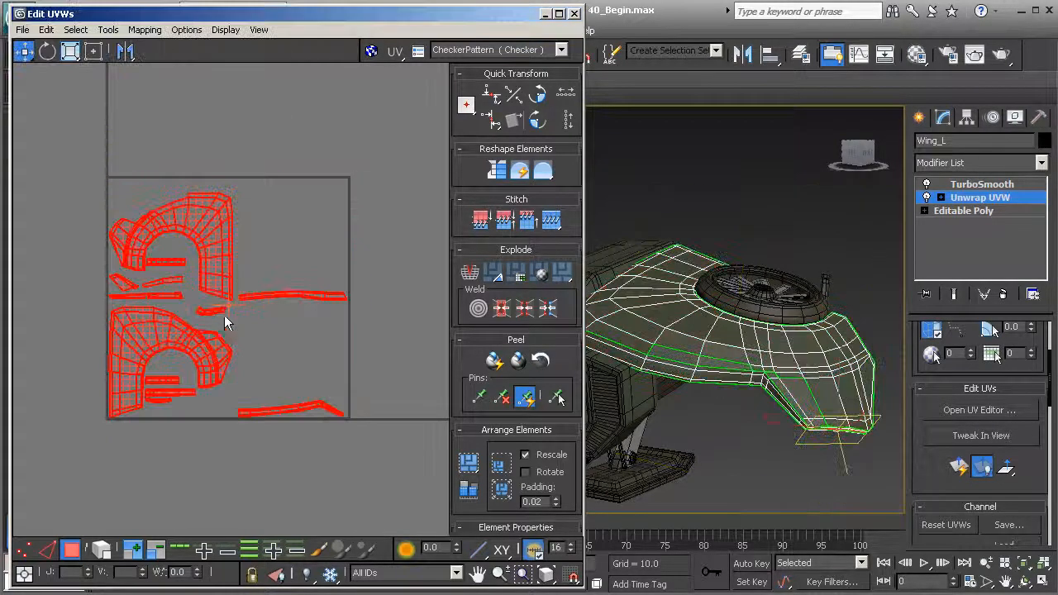
{"action": "scroll", "coordinate": [229, 304], "scroll_direction": "up", "scroll_amount": 2}
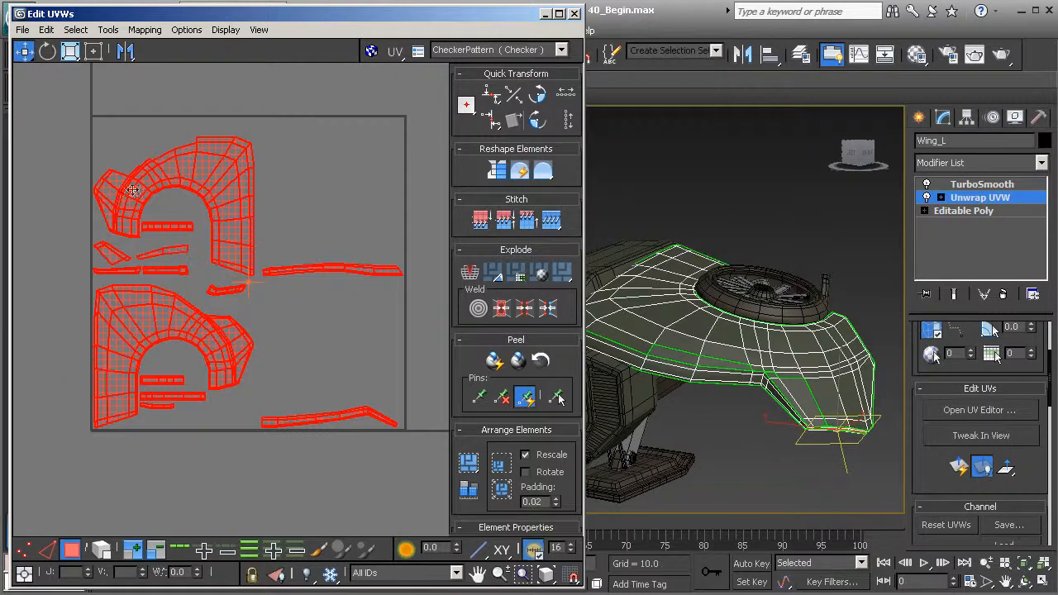
{"action": "scroll", "coordinate": [272, 343], "scroll_direction": "up", "scroll_amount": 3}
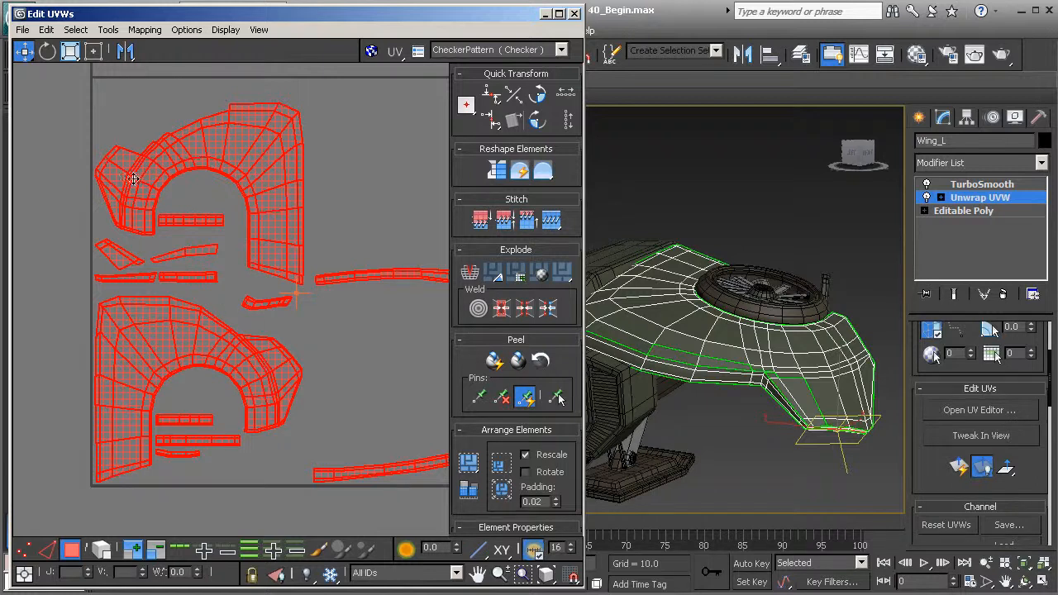
{"action": "left_click", "coordinate": [300, 426]}
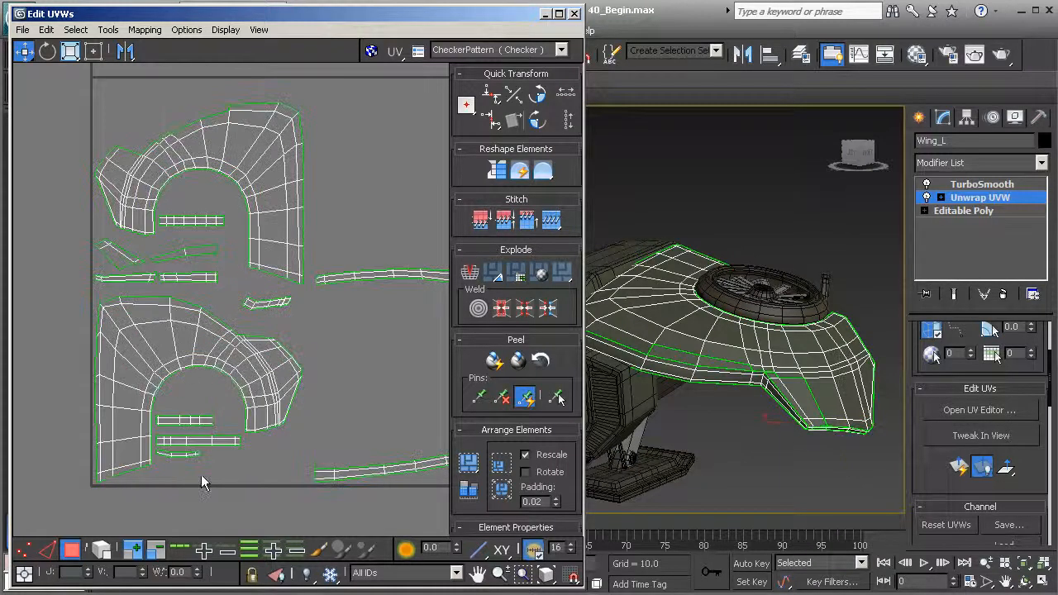
- Select one polygon on each of the two large UV shells to locate them on the wing
{"action": "left_click", "coordinate": [183, 339]}
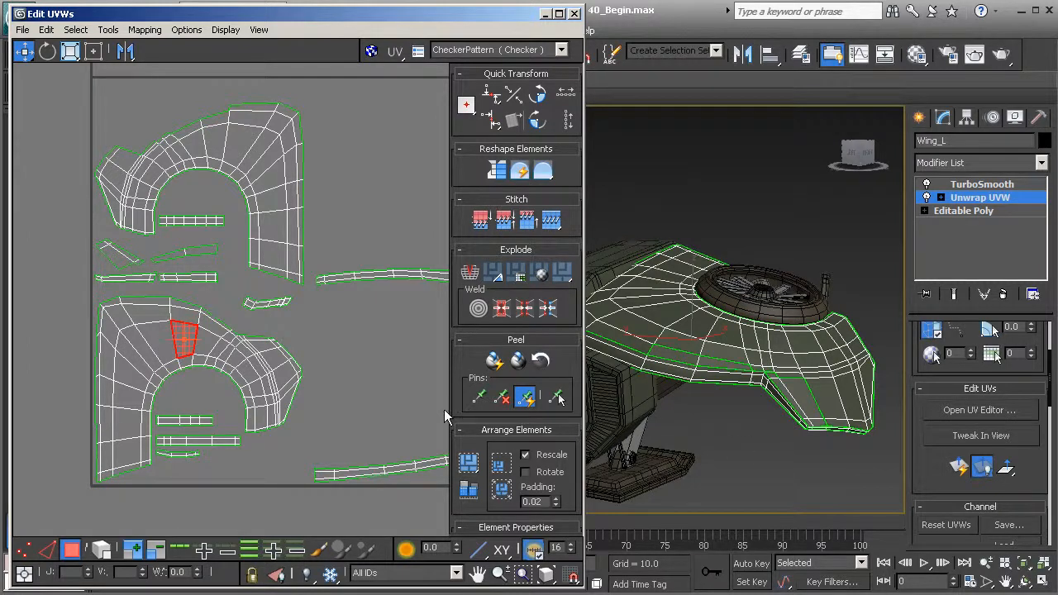
{"action": "middle_click_drag", "start_coordinate": [737, 439], "coordinate": [698, 343], "text": "alt"}
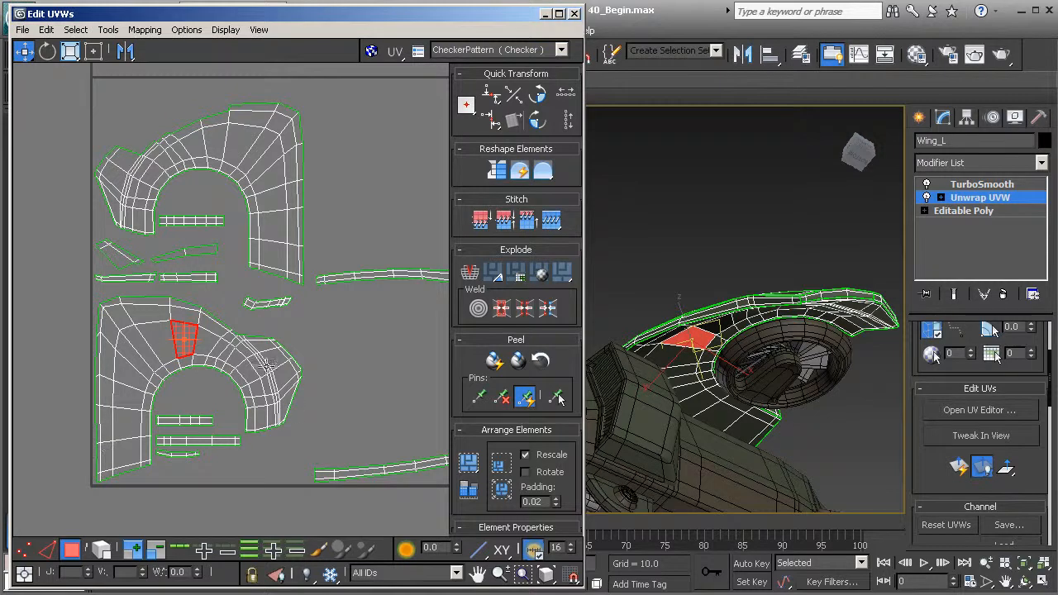
{"action": "left_click", "coordinate": [213, 143]}
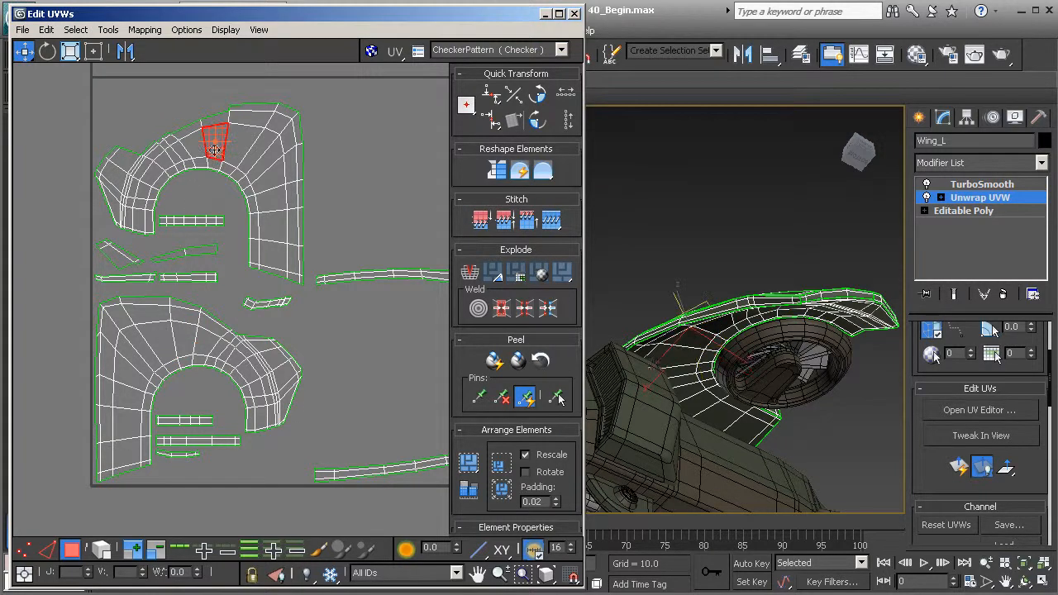
{"action": "middle_click_drag", "start_coordinate": [648, 367], "coordinate": [683, 338], "text": "alt"}
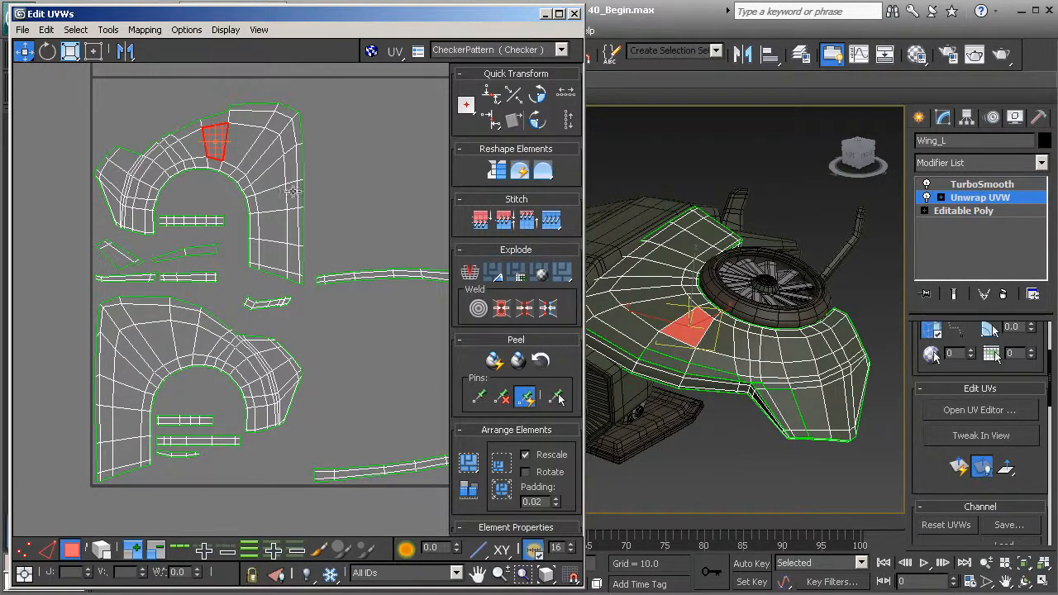
- Enable selection by UV element and select the two large wing shells and the long upper strip in turn
{"action": "left_click", "coordinate": [102, 551]}
{"action": "left_click", "coordinate": [179, 153]}
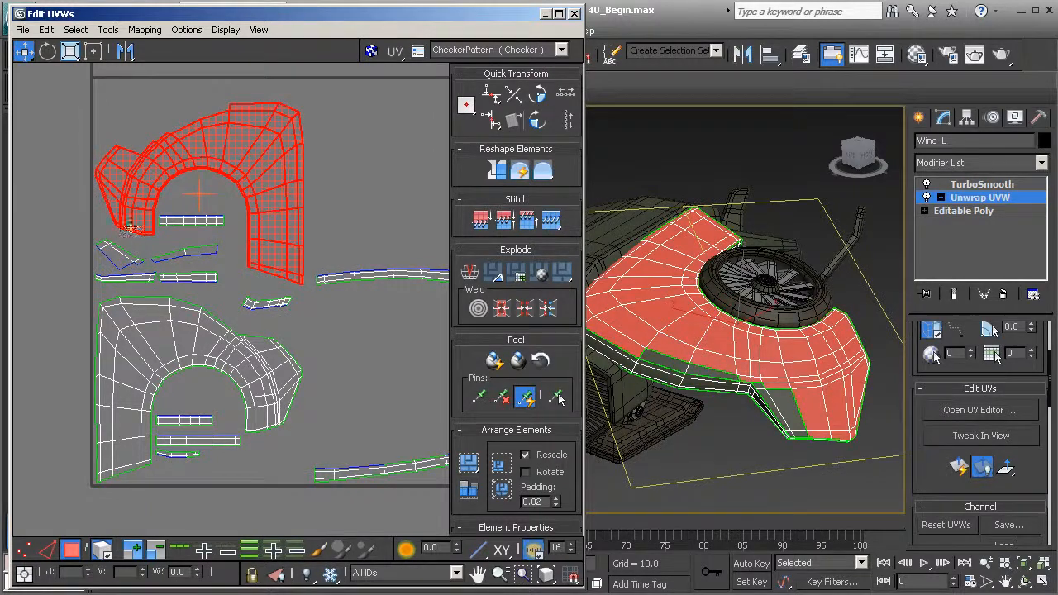
{"action": "middle_click_drag", "start_coordinate": [758, 343], "coordinate": [780, 331], "text": "alt"}
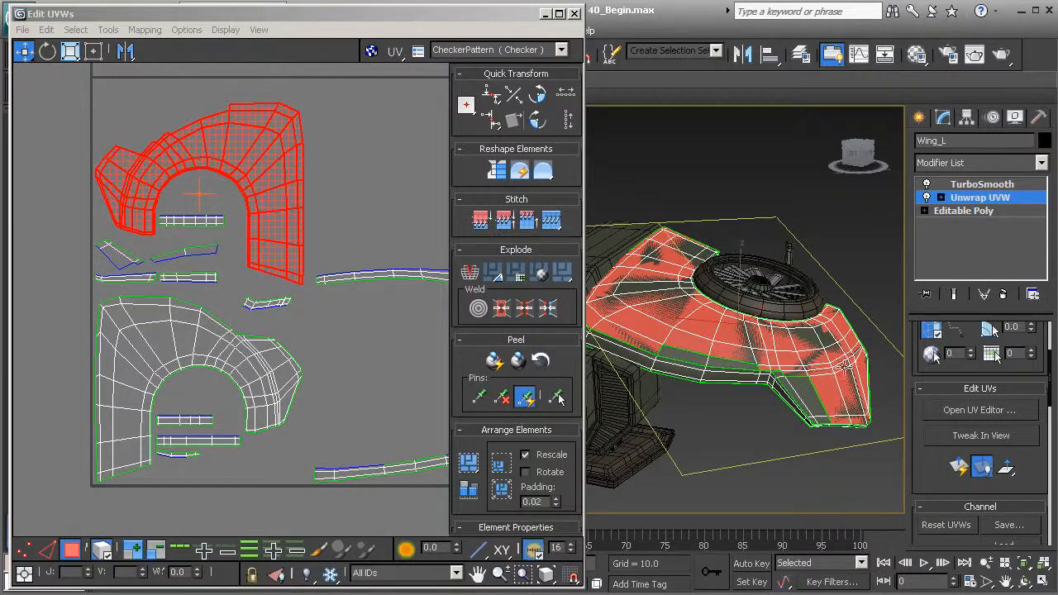
{"action": "left_click", "coordinate": [208, 348]}
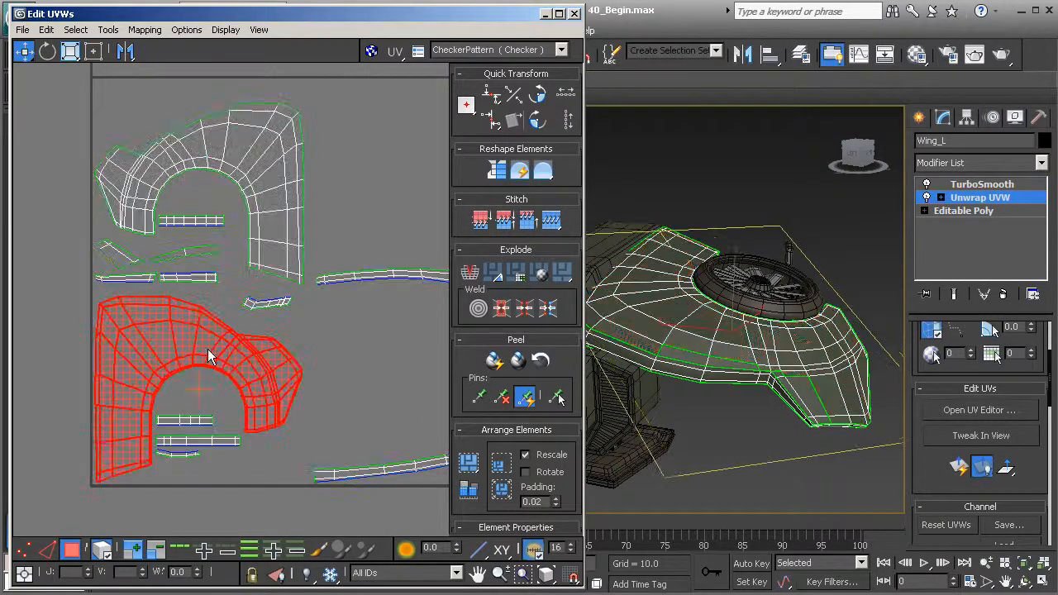
{"action": "middle_click_drag", "start_coordinate": [303, 333], "coordinate": [220, 342]}
{"action": "left_click", "coordinate": [324, 283]}
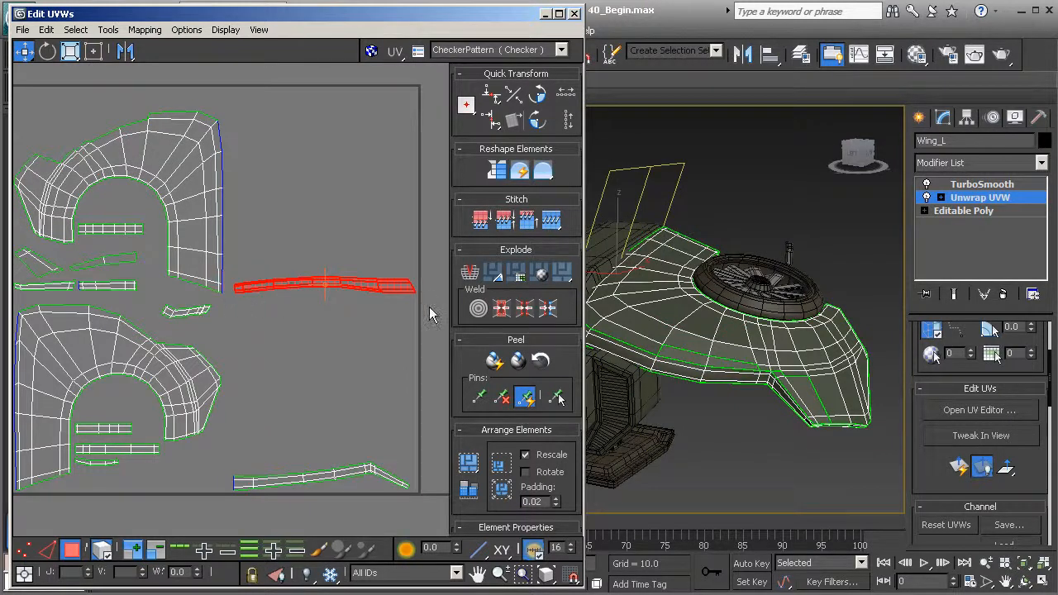
{"action": "middle_click_drag", "start_coordinate": [268, 317], "coordinate": [319, 307]}
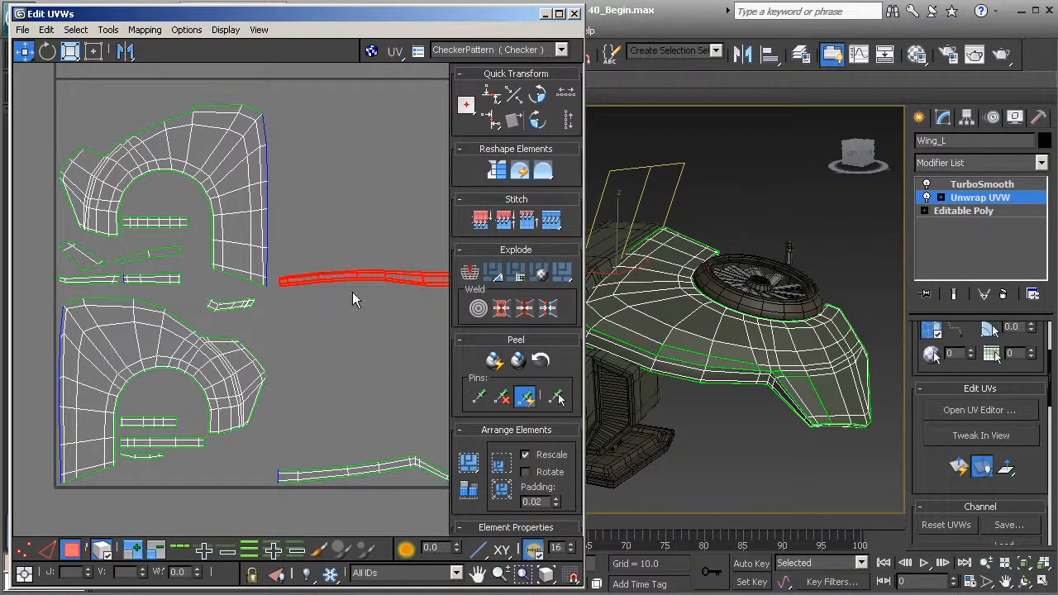
- Examine the flattened UV shells, and select the long bent strip below them to locate it on the wing
{"action": "scroll", "coordinate": [320, 304], "scroll_direction": "down", "scroll_amount": 3}
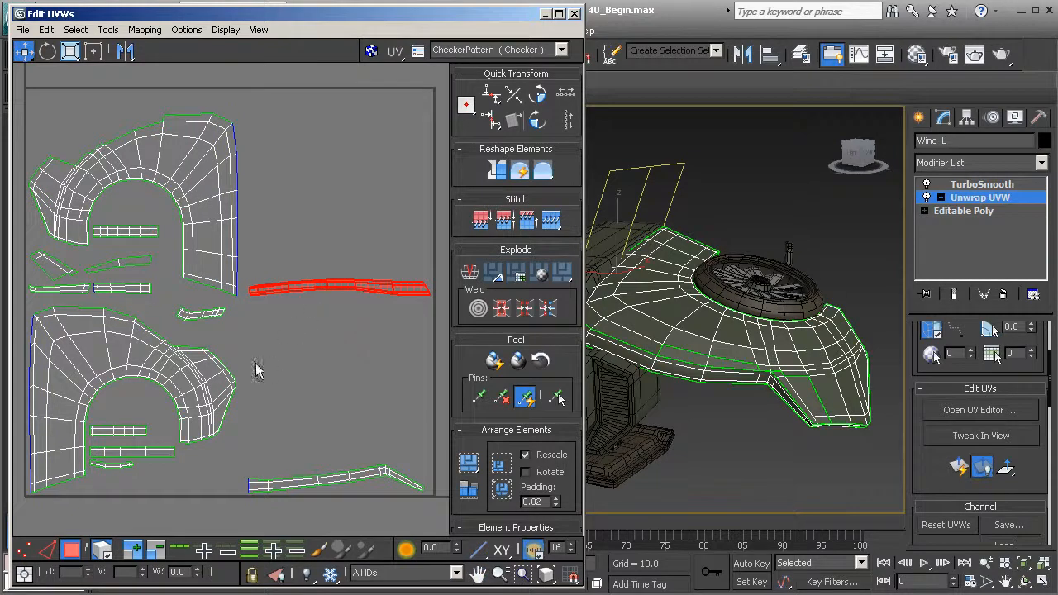
{"action": "scroll", "coordinate": [173, 347], "scroll_direction": "up", "scroll_amount": 2}
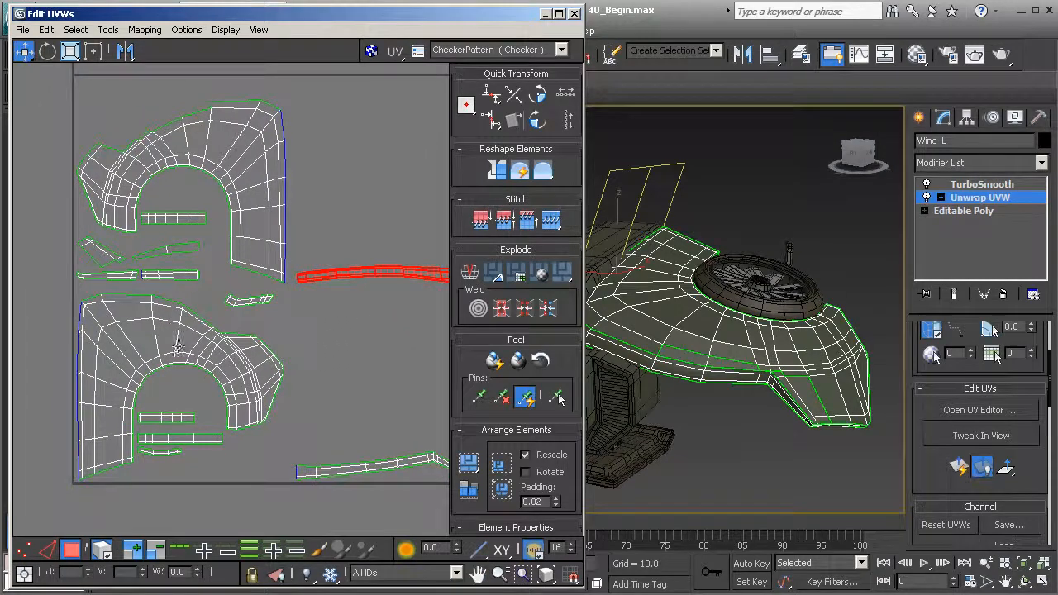
{"action": "scroll", "coordinate": [172, 343], "scroll_direction": "up", "scroll_amount": 1}
{"action": "middle_click_drag", "start_coordinate": [199, 116], "coordinate": [223, 194]}
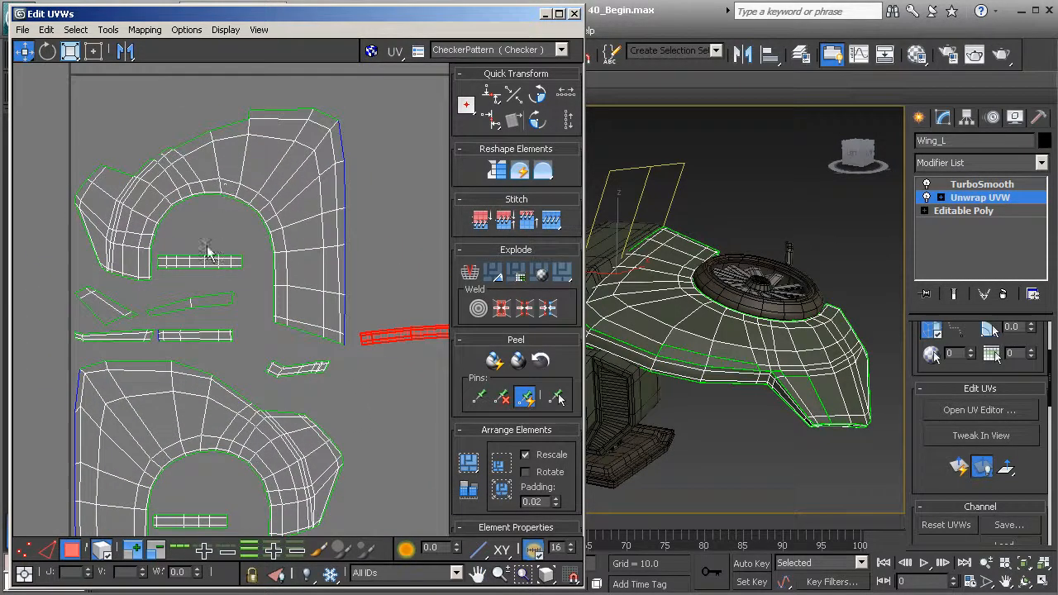
{"action": "middle_click_drag", "start_coordinate": [213, 316], "coordinate": [195, 304]}
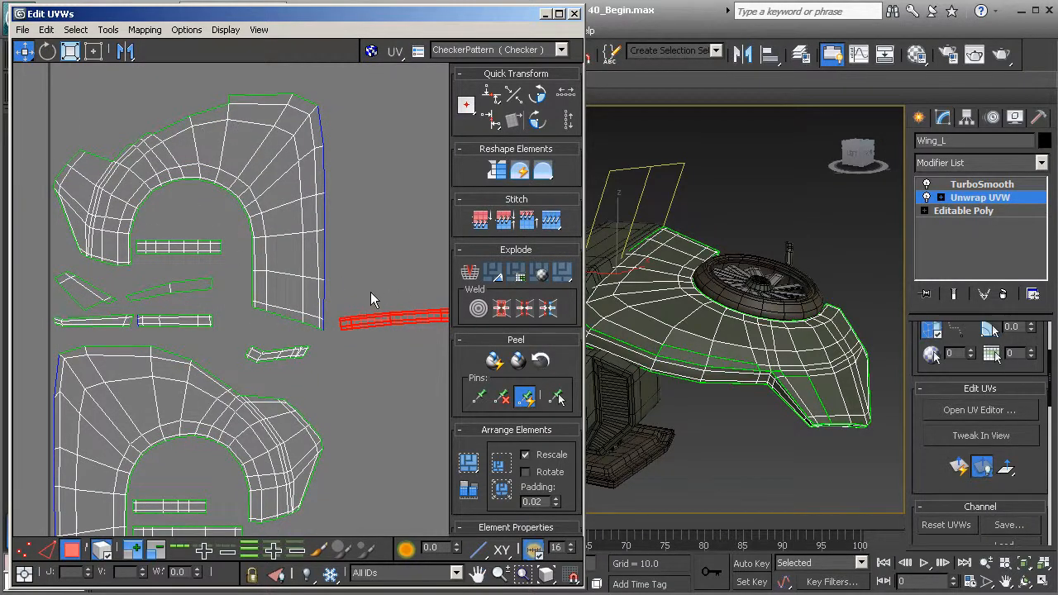
{"action": "scroll", "coordinate": [347, 364], "scroll_direction": "down", "scroll_amount": 2}
{"action": "middle_click_drag", "start_coordinate": [338, 385], "coordinate": [256, 318]}
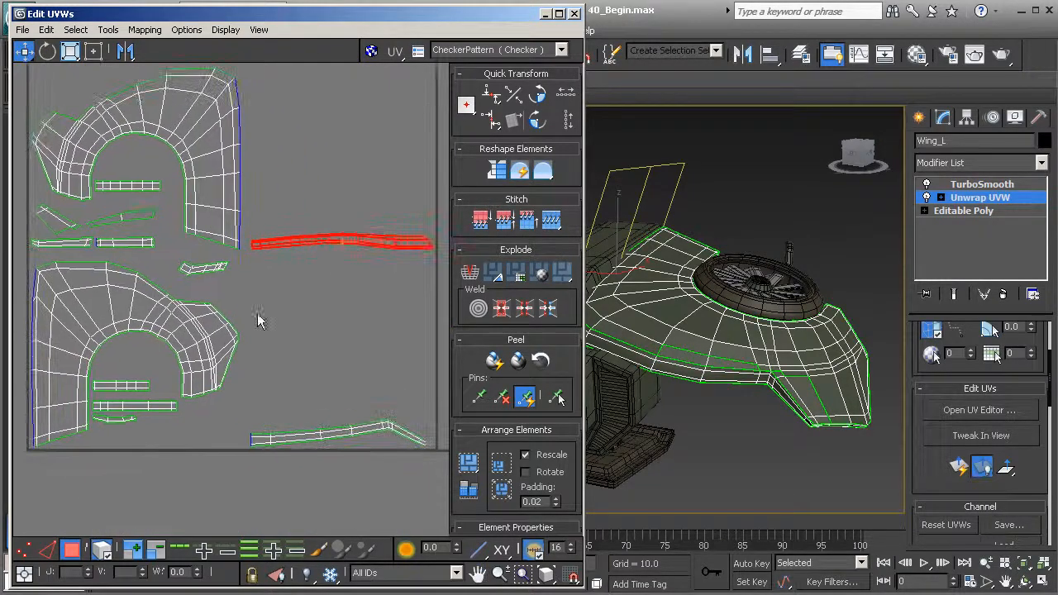
{"action": "left_click", "coordinate": [327, 432]}
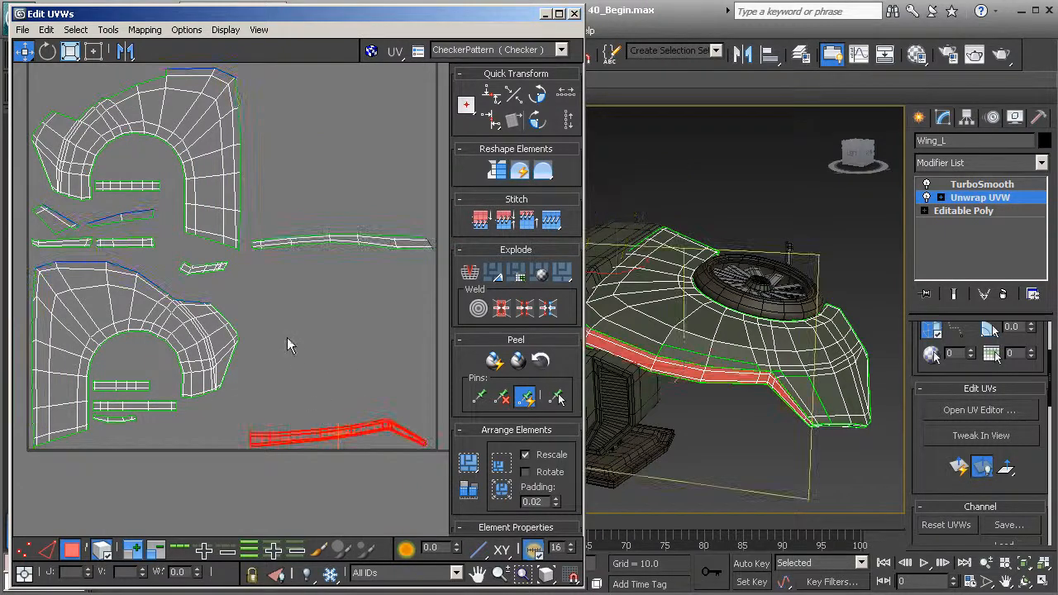
{"action": "mouse_move", "coordinate": [665, 422]}
{"action": "middle_mouse_down", "text": "alt"}
{"action": "mouse_move", "coordinate": [716, 397]}
{"action": "mouse_move", "coordinate": [662, 344]}
{"action": "middle_mouse_up", "text": "alt"}
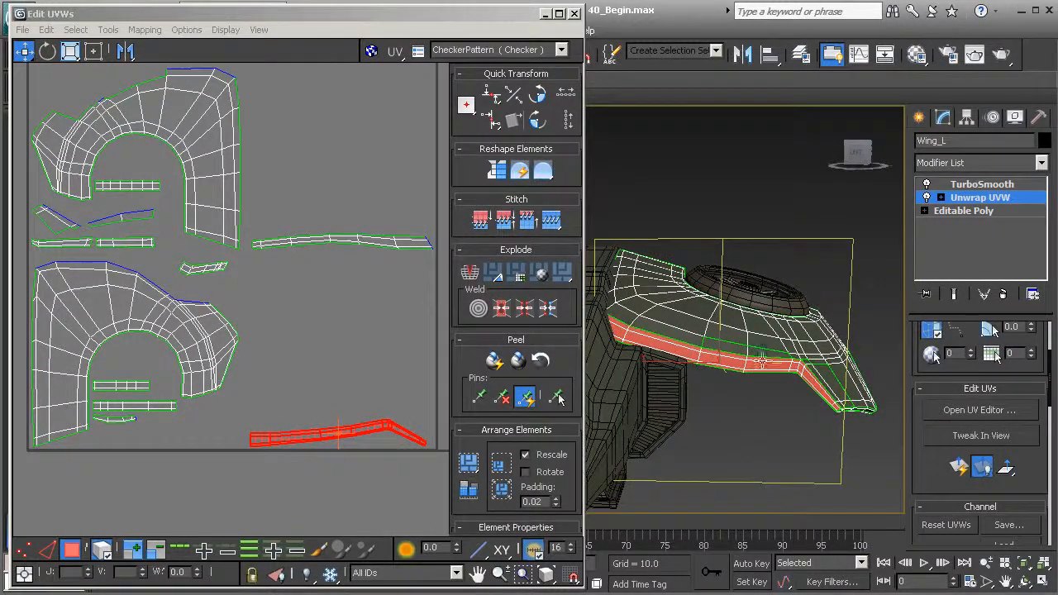
- Select the upper large wing shell and inspect its outer edge where polygons are missing
{"action": "middle_click_drag", "start_coordinate": [170, 280], "coordinate": [241, 296]}
{"action": "middle_click_drag", "start_coordinate": [272, 264], "coordinate": [205, 243]}
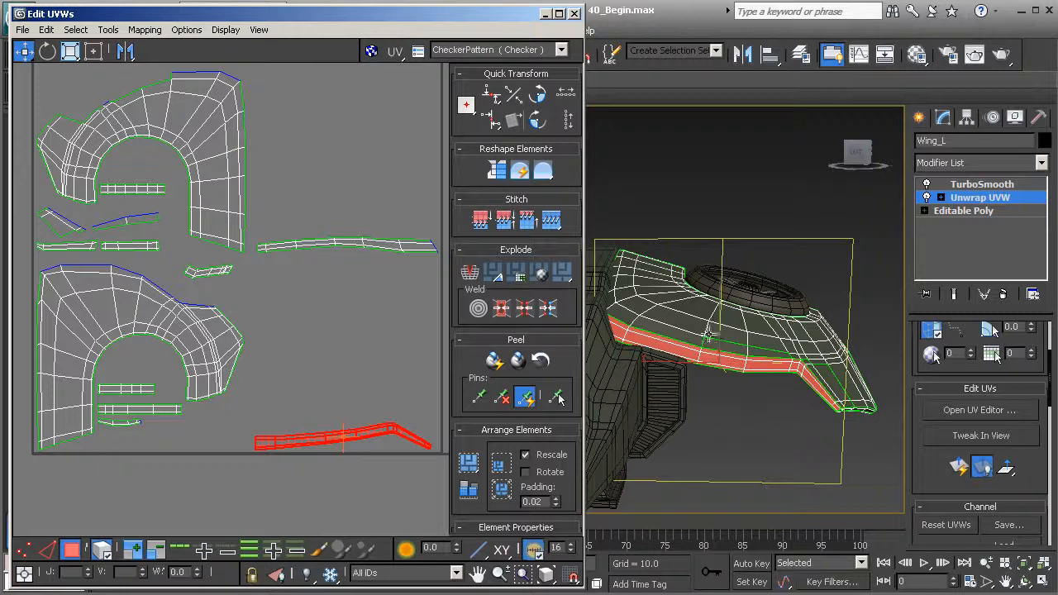
{"action": "middle_click_drag", "start_coordinate": [205, 254], "coordinate": [219, 283]}
{"action": "scroll", "coordinate": [219, 284], "scroll_direction": "up", "scroll_amount": 5}
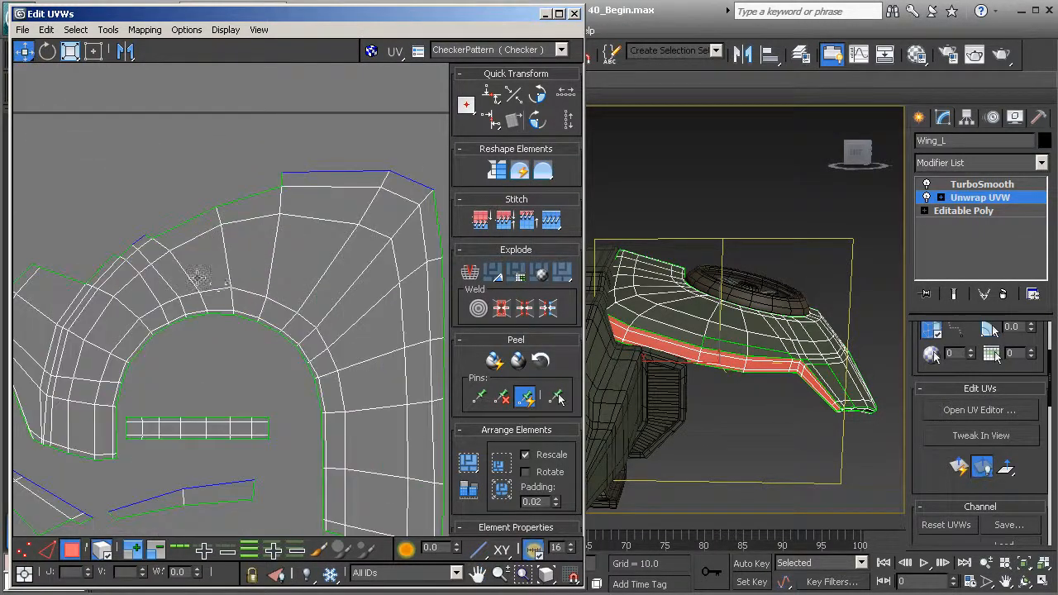
{"action": "left_click", "coordinate": [246, 266]}
{"action": "scroll", "coordinate": [223, 314], "scroll_direction": "up", "scroll_amount": 3}
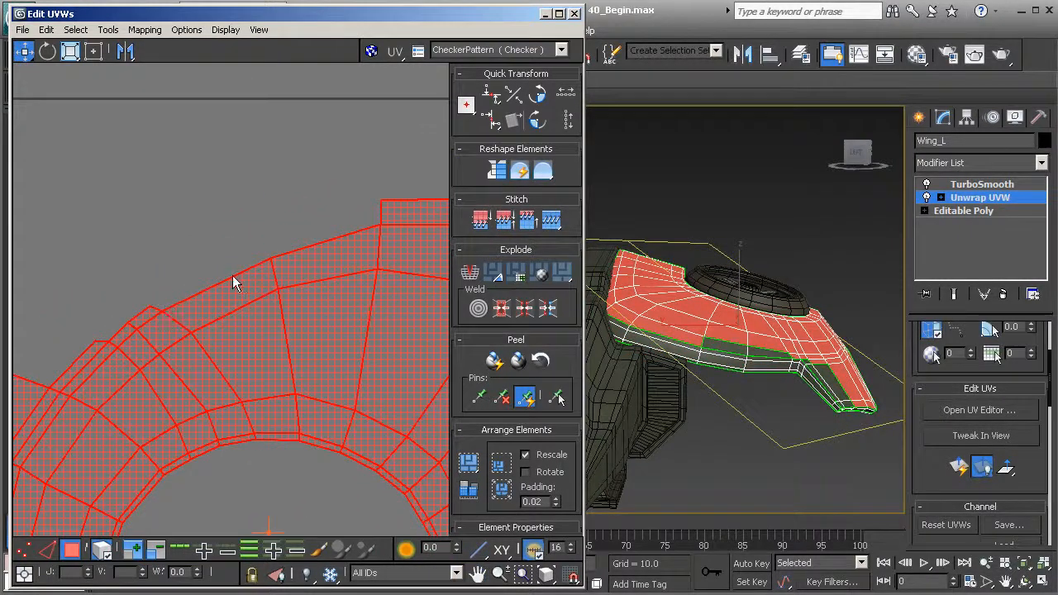
{"action": "scroll", "coordinate": [730, 348], "scroll_direction": "up", "scroll_amount": 2}
- Select the narrow two-polygon strip near the wing's front edge on the model
{"action": "middle_click_drag", "start_coordinate": [730, 348], "coordinate": [634, 356]}
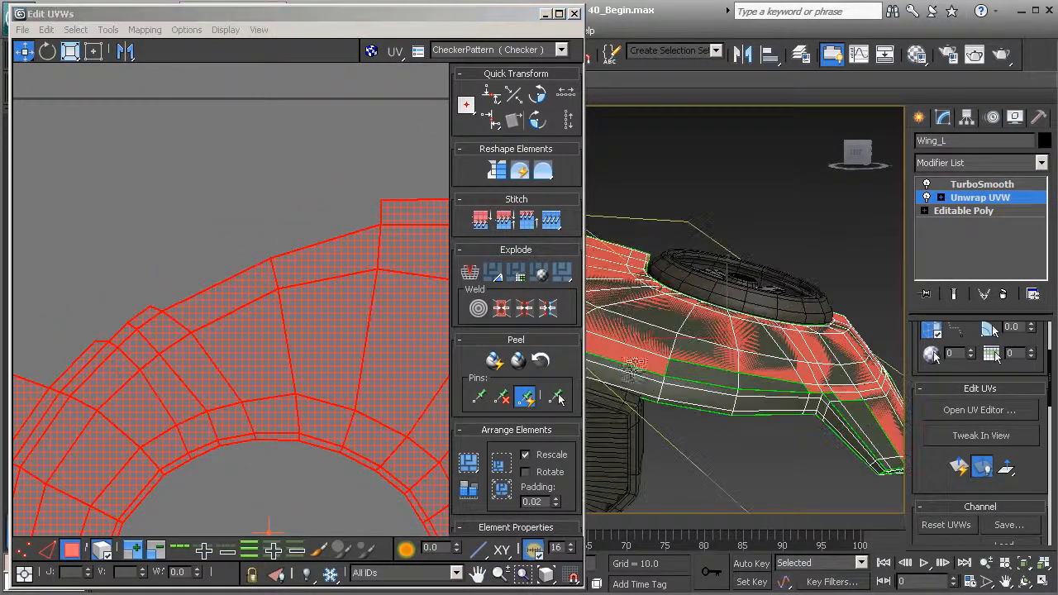
{"action": "scroll", "coordinate": [739, 382], "scroll_direction": "up", "scroll_amount": 1}
{"action": "middle_click_drag", "start_coordinate": [739, 381], "coordinate": [677, 374]}
{"action": "left_click", "coordinate": [677, 374]}
{"action": "left_click", "coordinate": [725, 378], "text": "ctrl"}
{"action": "left_click", "coordinate": [667, 371], "text": "ctrl"}
- Move the selected two-polygon strip in the UV layout to just above the upper large shell's matching edge
{"action": "scroll", "coordinate": [293, 384], "scroll_direction": "down", "scroll_amount": 4}
{"action": "middle_click_drag", "start_coordinate": [279, 427], "coordinate": [286, 289]}
{"action": "scroll", "coordinate": [277, 351], "scroll_direction": "up", "scroll_amount": 2}
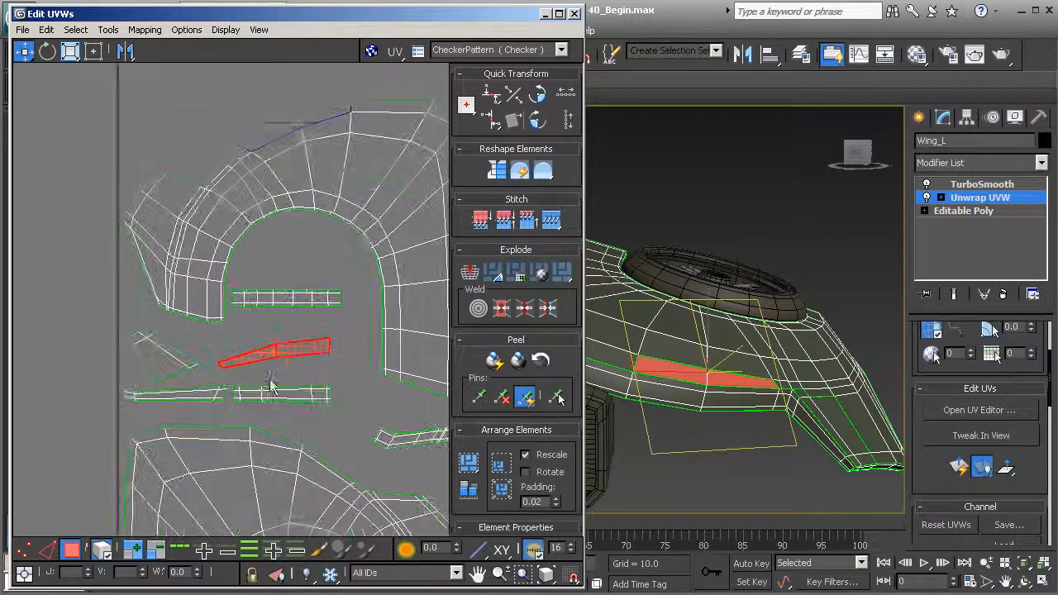
{"action": "middle_click_drag", "start_coordinate": [279, 349], "coordinate": [254, 382]}
{"action": "key", "text": "w"}
{"action": "left_click_drag", "start_coordinate": [272, 378], "coordinate": [292, 142]}
{"action": "scroll", "coordinate": [281, 146], "scroll_direction": "up", "scroll_amount": 3}
{"action": "middle_click_drag", "start_coordinate": [274, 150], "coordinate": [256, 204]}
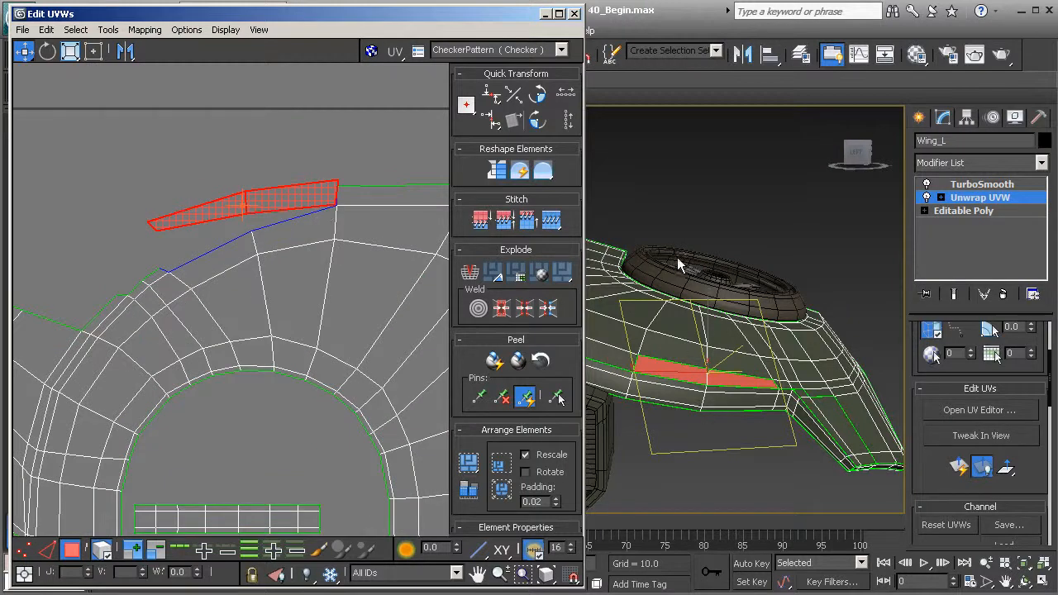
{"action": "middle_click_drag", "start_coordinate": [217, 239], "coordinate": [231, 263]}
- Rotate the strip by 10 degrees and move it close against the matching edge of the large shell
{"action": "left_click", "coordinate": [47, 51]}
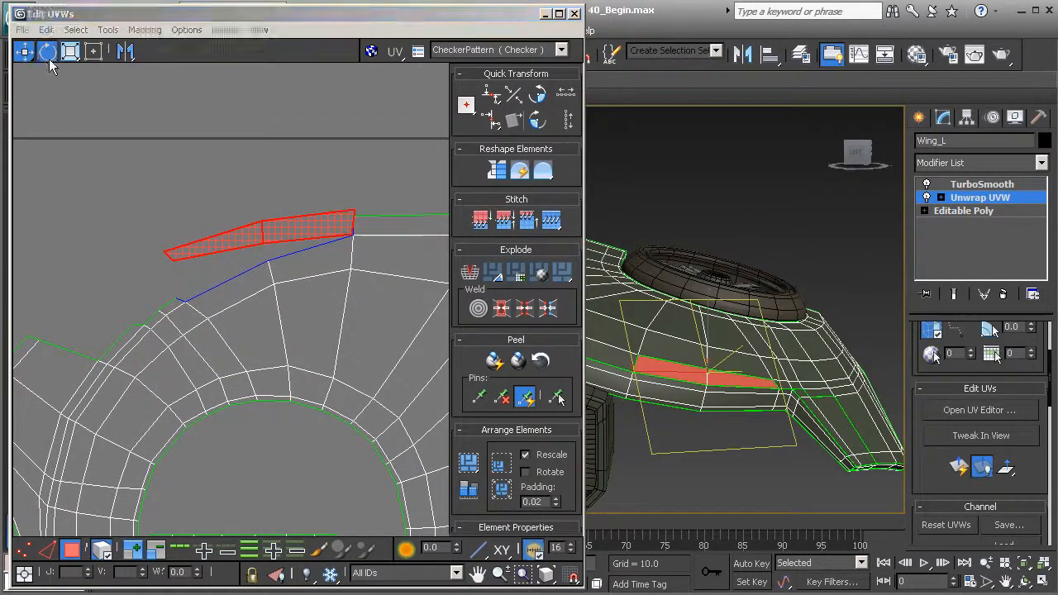
{"action": "left_click_drag", "start_coordinate": [195, 244], "coordinate": [193, 263]}
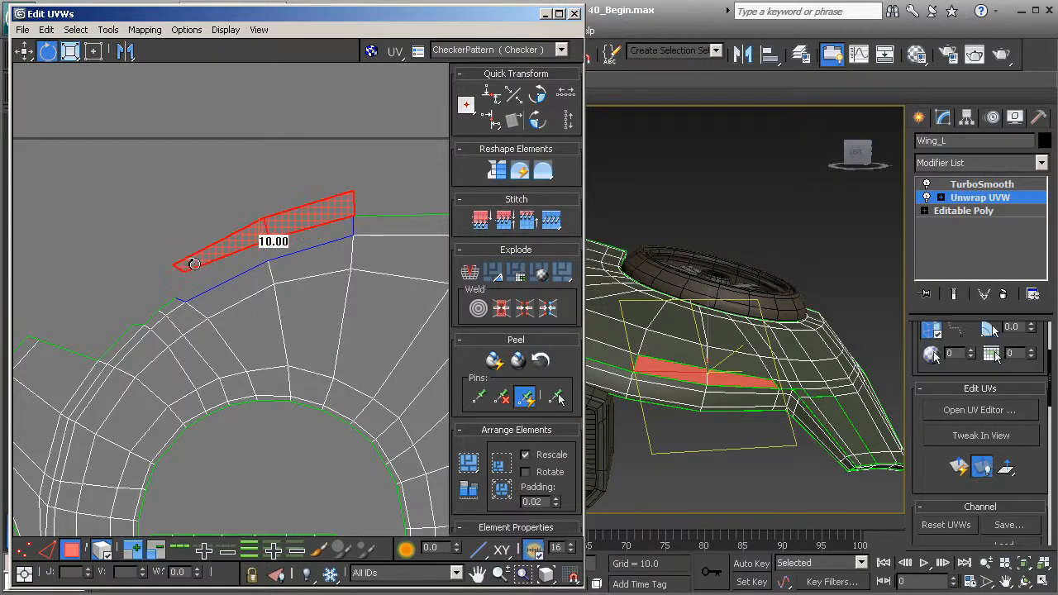
{"action": "left_click", "coordinate": [25, 51]}
{"action": "left_click_drag", "start_coordinate": [271, 228], "coordinate": [268, 248]}
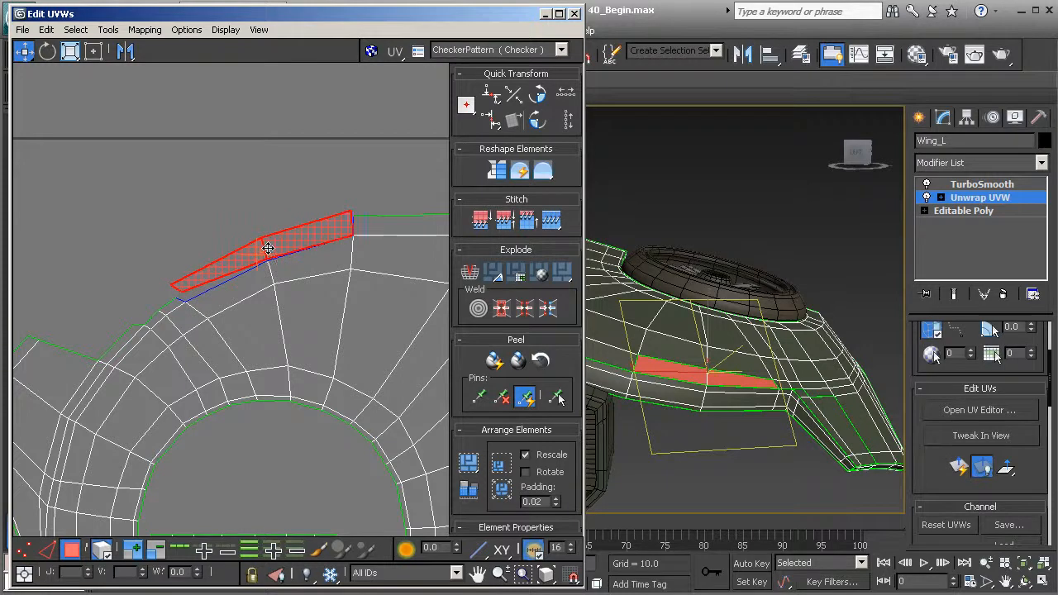
{"action": "middle_click_drag", "start_coordinate": [332, 258], "coordinate": [229, 319]}
{"action": "scroll", "coordinate": [266, 300], "scroll_direction": "up", "scroll_amount": 1}
{"action": "left_click_drag", "start_coordinate": [237, 290], "coordinate": [233, 286]}
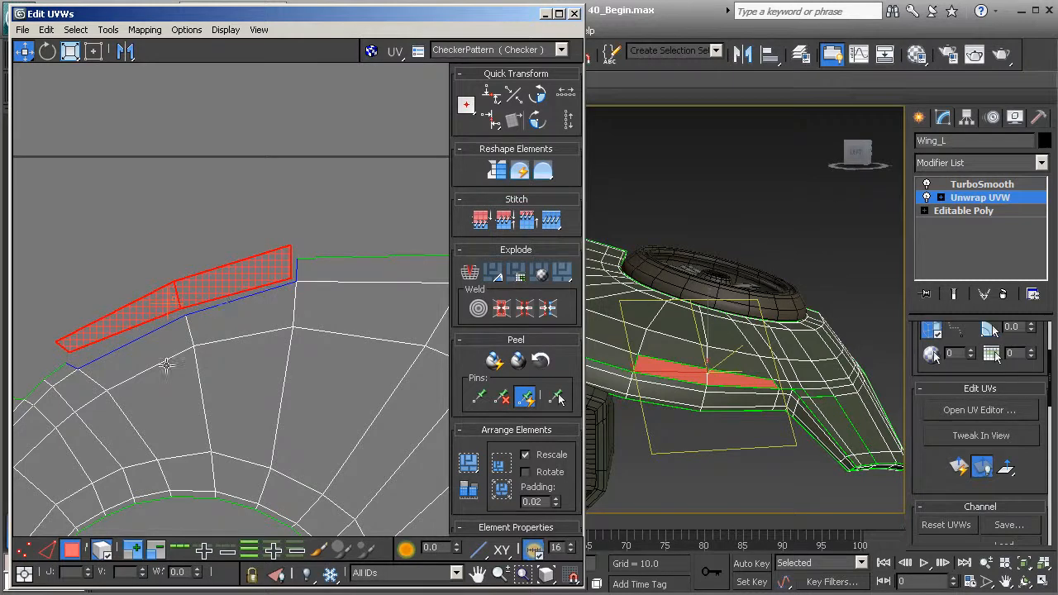
- Try to weld the strip's corner to the large shell in vertex mode, and disable selection by UV element
{"action": "left_click", "coordinate": [25, 552]}
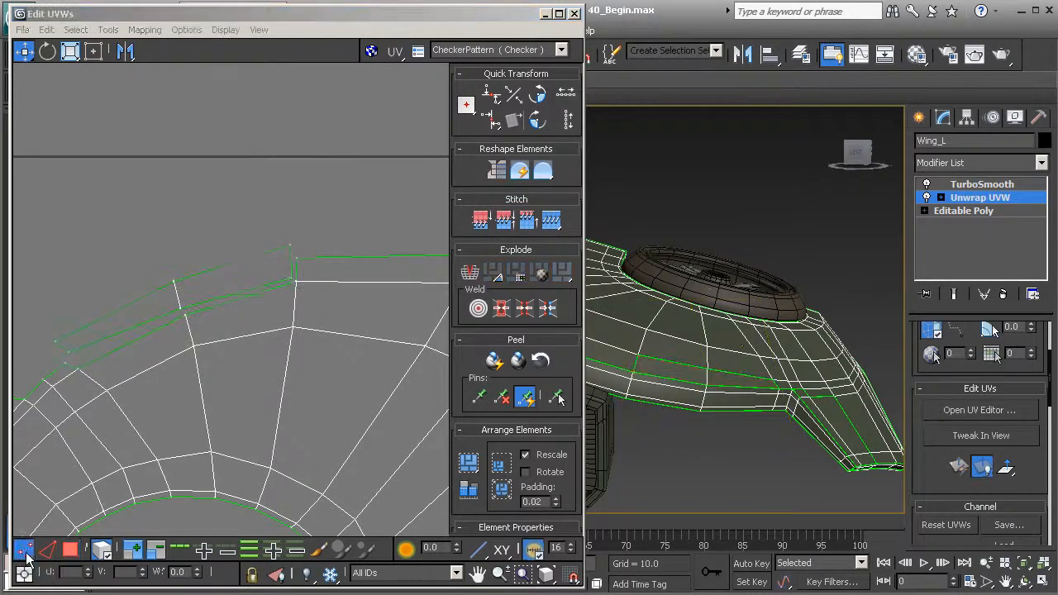
{"action": "scroll", "coordinate": [208, 406], "scroll_direction": "up", "scroll_amount": 4}
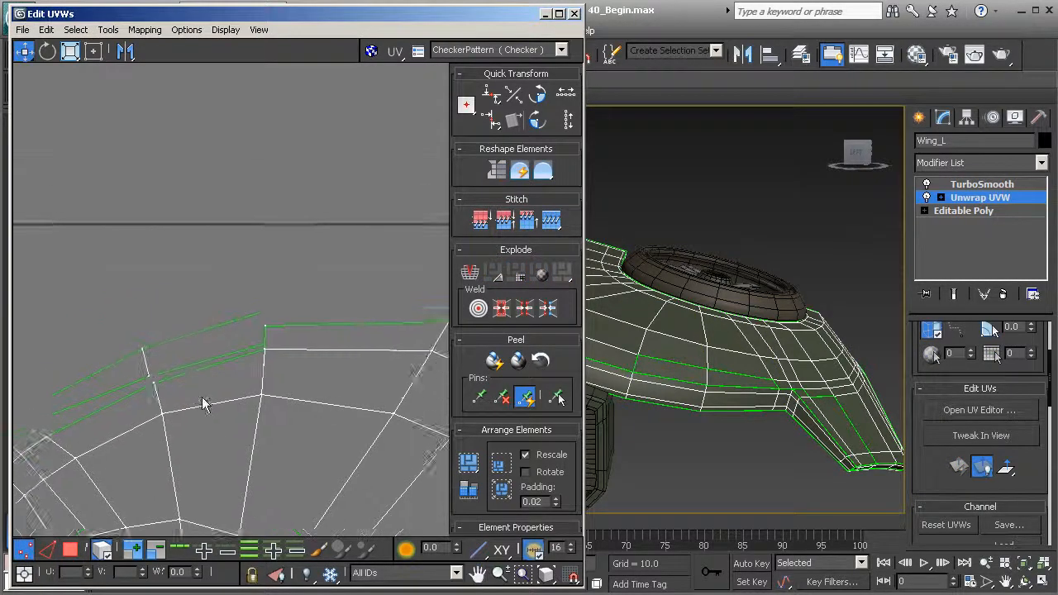
{"action": "right_click", "coordinate": [251, 321]}
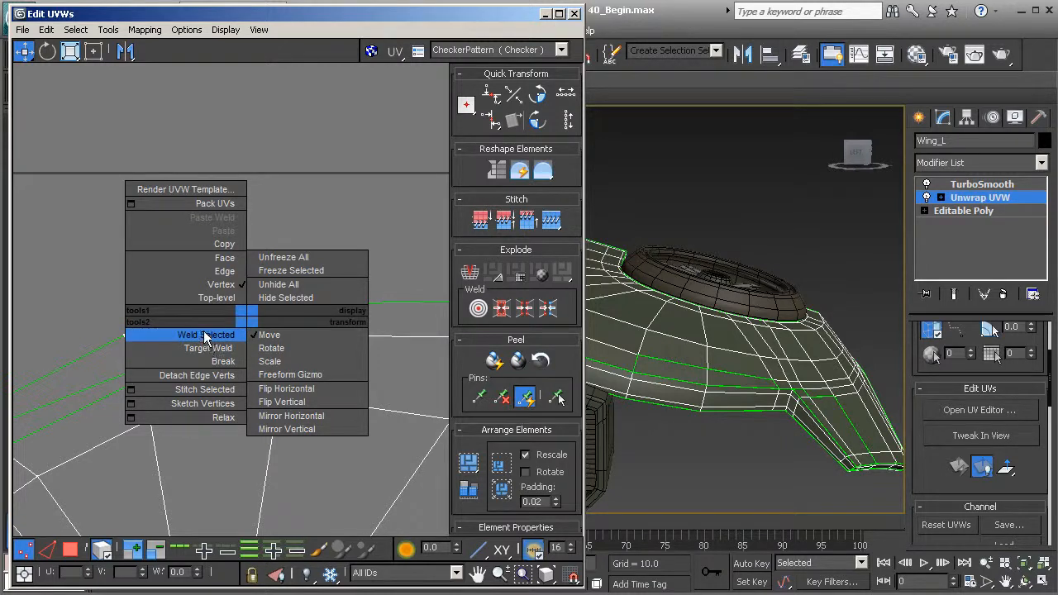
{"action": "left_click", "coordinate": [206, 336]}
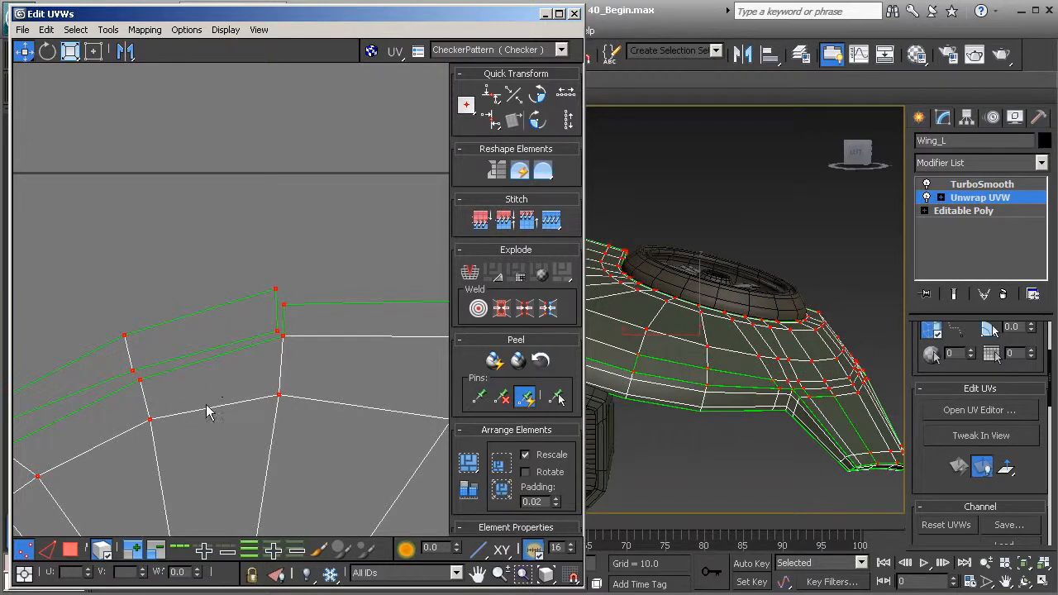
{"action": "scroll", "coordinate": [105, 511], "scroll_direction": "down", "scroll_amount": 5}
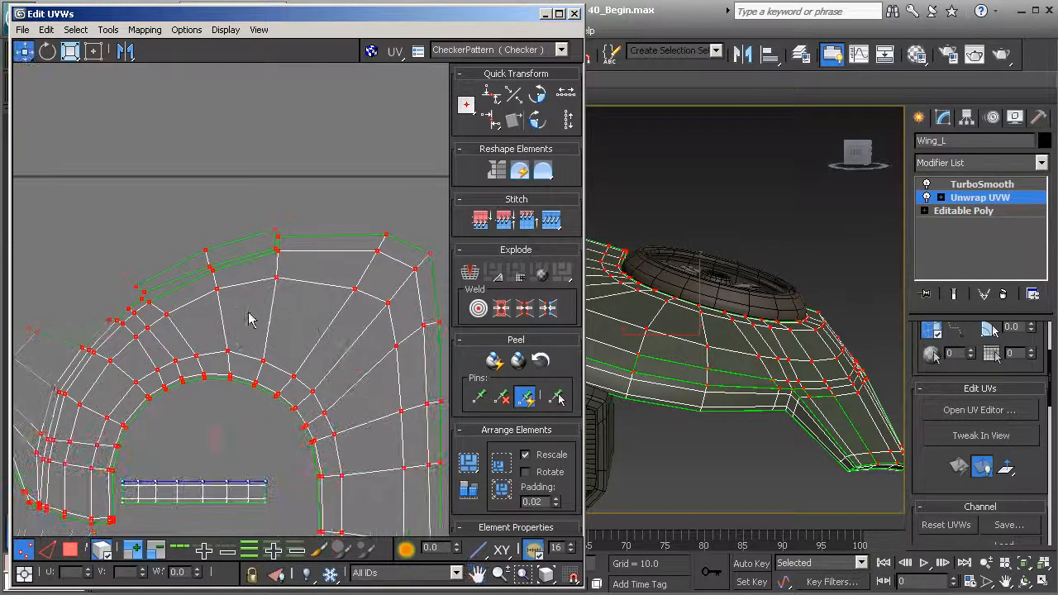
{"action": "middle_click_drag", "start_coordinate": [350, 478], "coordinate": [338, 394]}
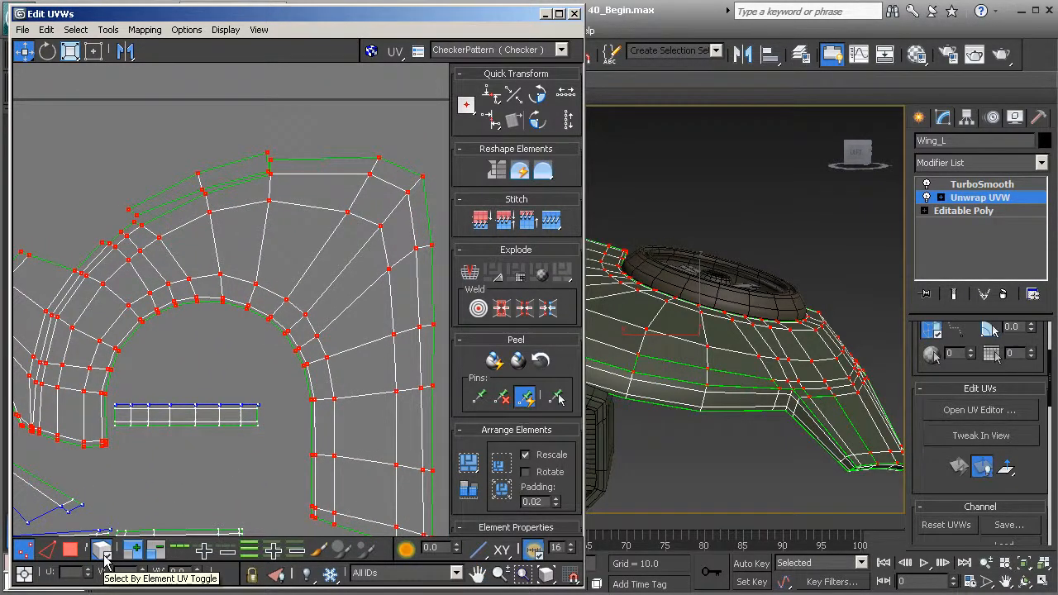
- Weld the strip's inner corner vertex to the neighbouring vertex on the large shell with Weld Selected
{"action": "scroll", "coordinate": [212, 264], "scroll_direction": "up", "scroll_amount": 4}
{"action": "middle_click_drag", "start_coordinate": [279, 263], "coordinate": [230, 350]}
{"action": "left_click_drag", "start_coordinate": [262, 379], "coordinate": [248, 387]}
{"action": "scroll", "coordinate": [240, 383], "scroll_direction": "up", "scroll_amount": 3}
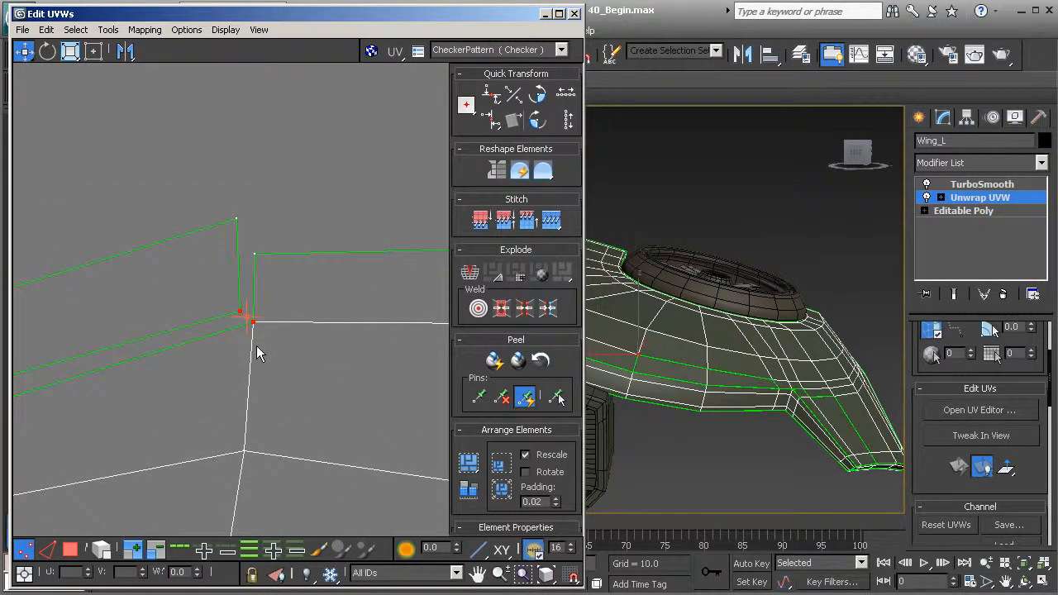
{"action": "right_click", "coordinate": [247, 320]}
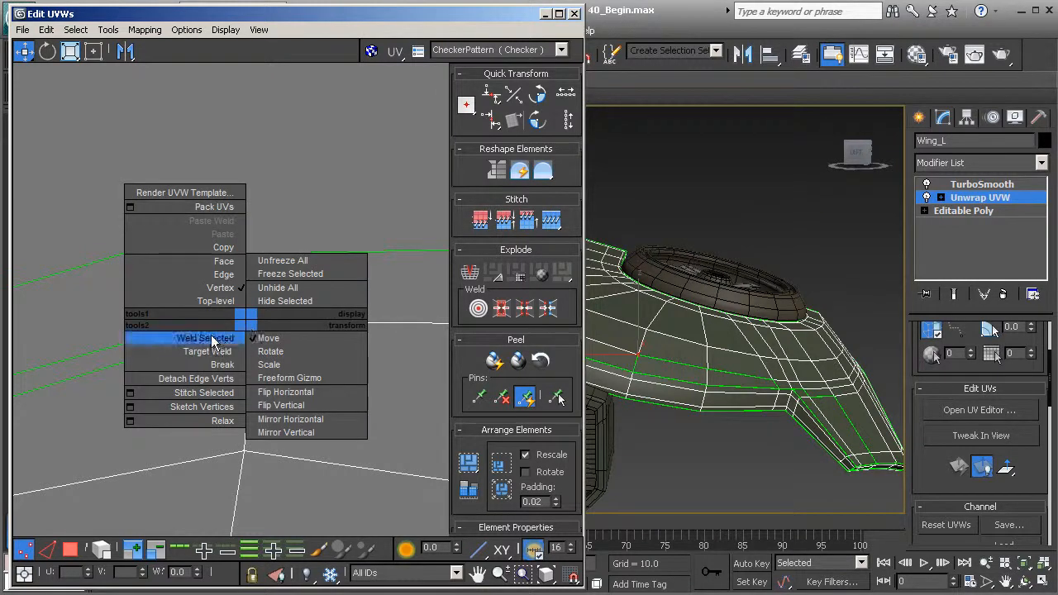
{"action": "left_click", "coordinate": [212, 337]}
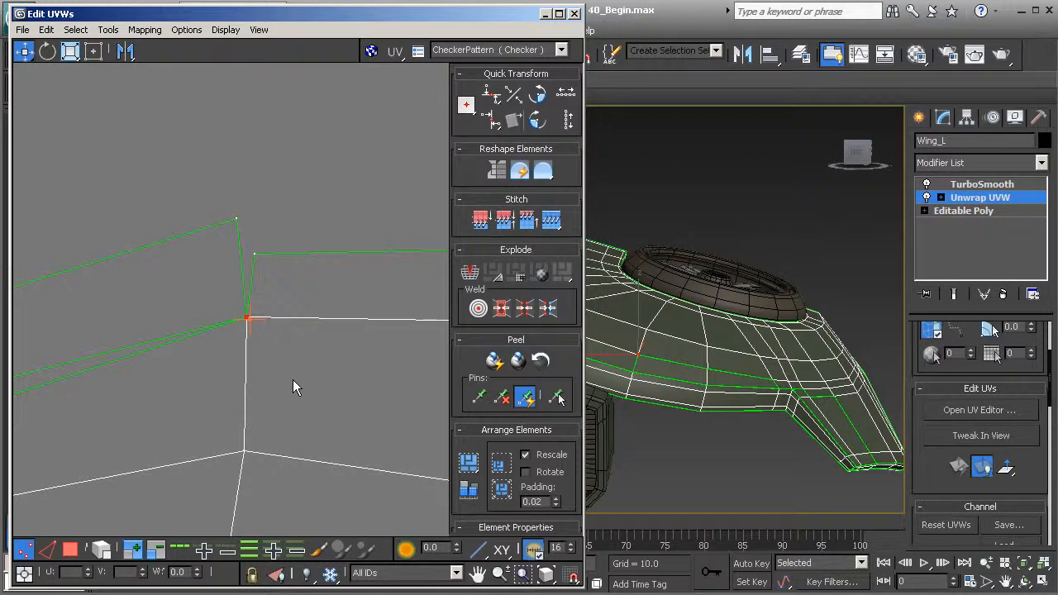
- Display the CheckerPattern texture on the wing and view it closely around the welded vertex
{"action": "scroll", "coordinate": [278, 363], "scroll_direction": "down", "scroll_amount": 6}
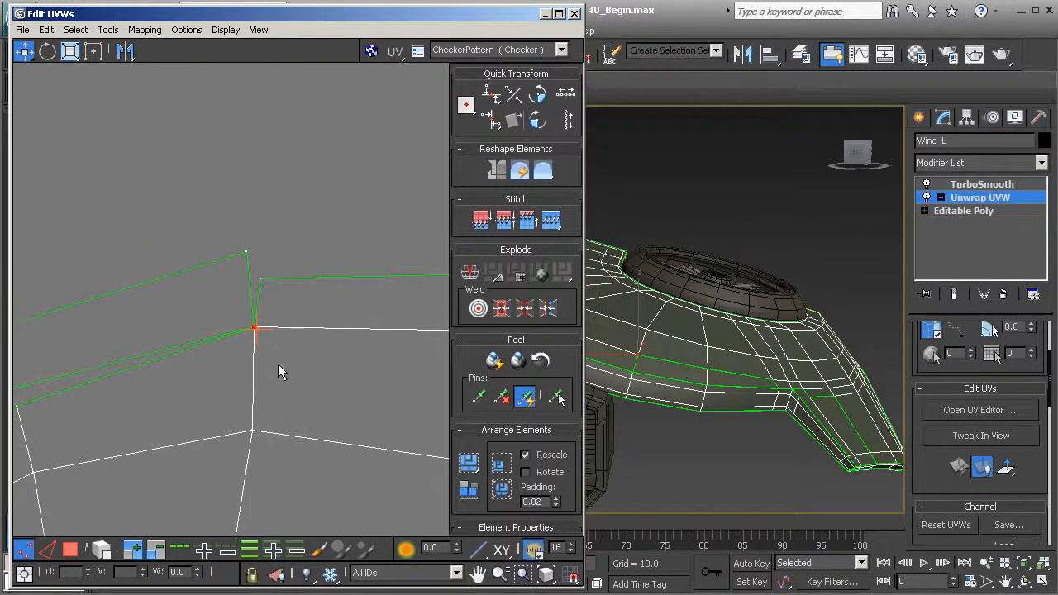
{"action": "scroll", "coordinate": [279, 386], "scroll_direction": "up", "scroll_amount": 5}
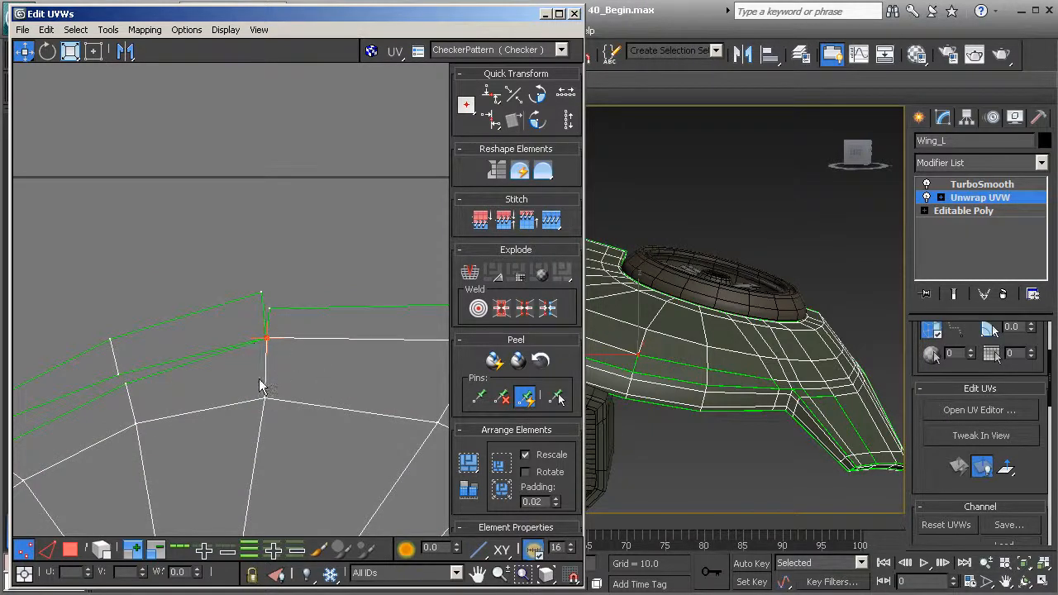
{"action": "scroll", "coordinate": [272, 363], "scroll_direction": "down", "scroll_amount": 6}
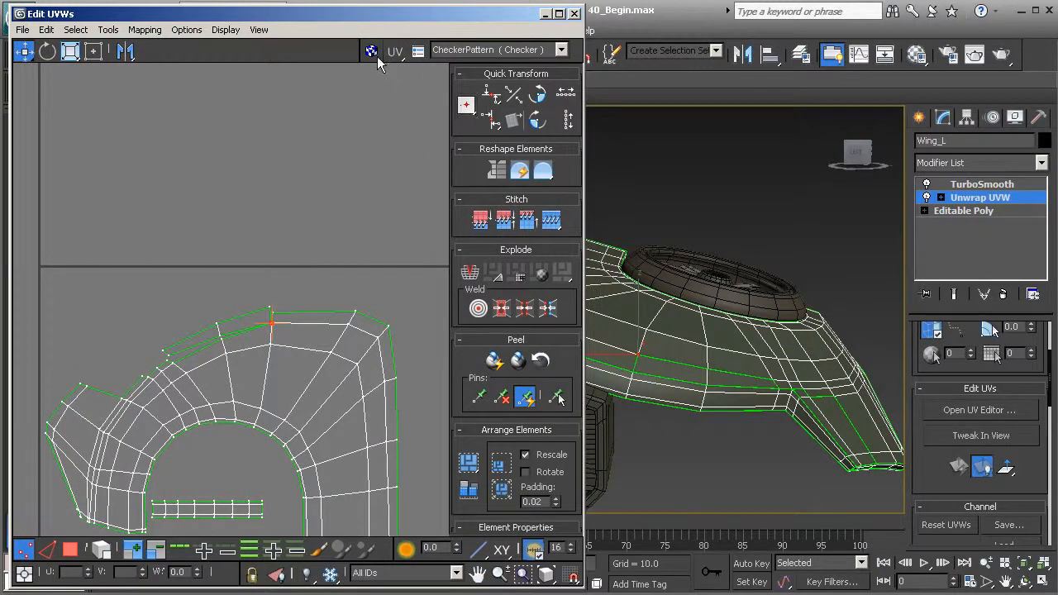
{"action": "middle_click_drag", "start_coordinate": [671, 357], "coordinate": [748, 369], "text": "alt"}
{"action": "key", "text": "z"}
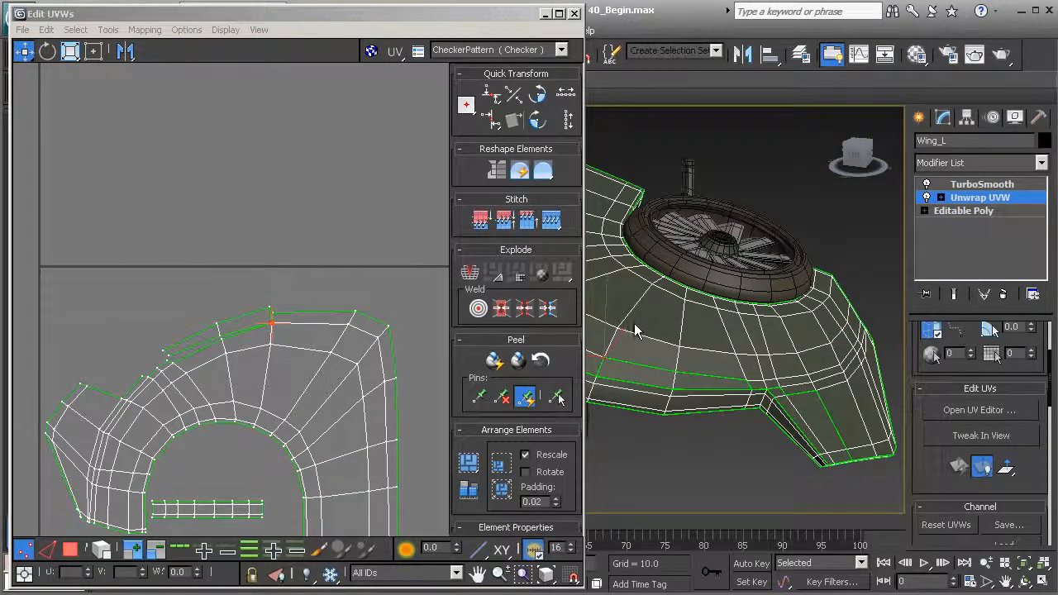
{"action": "middle_click_drag", "start_coordinate": [634, 324], "coordinate": [658, 328]}
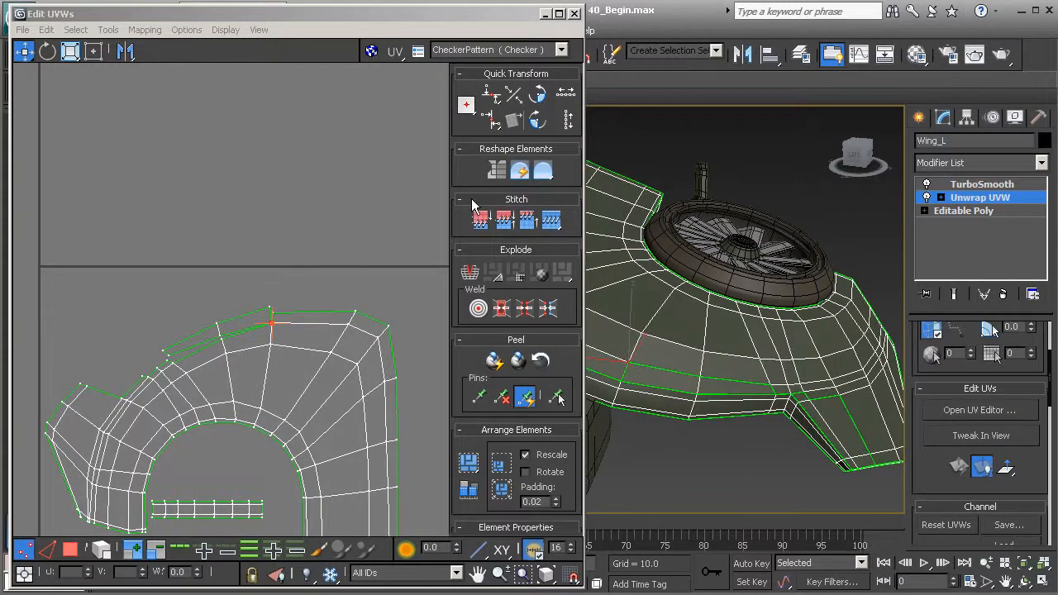
{"action": "left_click", "coordinate": [558, 51]}
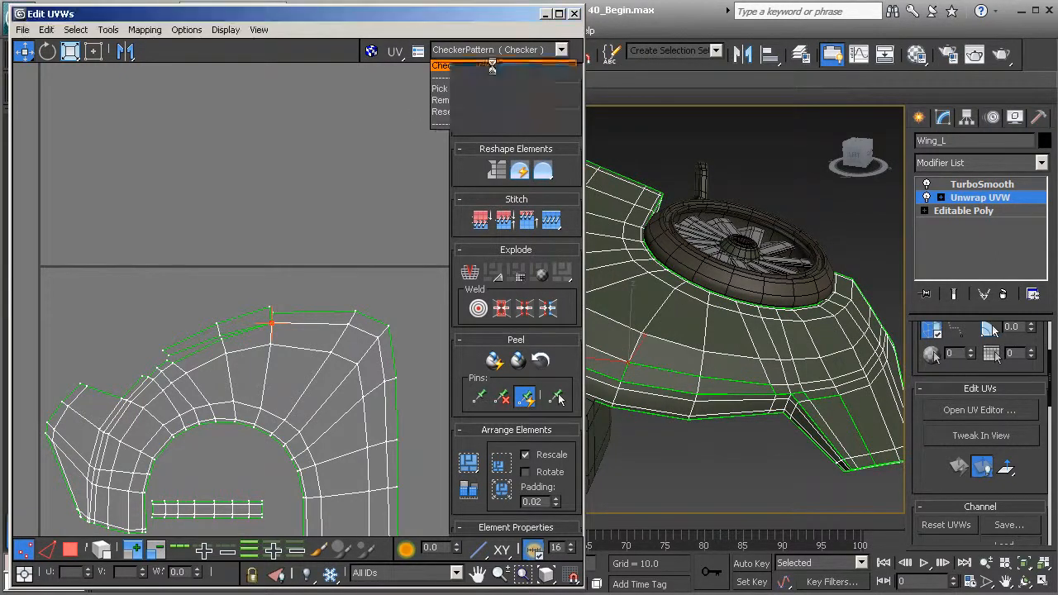
{"action": "left_click", "coordinate": [492, 67]}
{"action": "middle_click_drag", "start_coordinate": [668, 338], "coordinate": [701, 346], "text": "alt"}
{"action": "scroll", "coordinate": [701, 346], "scroll_direction": "up", "scroll_amount": 5}
{"action": "middle_click_drag", "start_coordinate": [799, 371], "coordinate": [576, 319]}
{"action": "middle_click_drag", "start_coordinate": [707, 355], "coordinate": [675, 346]}
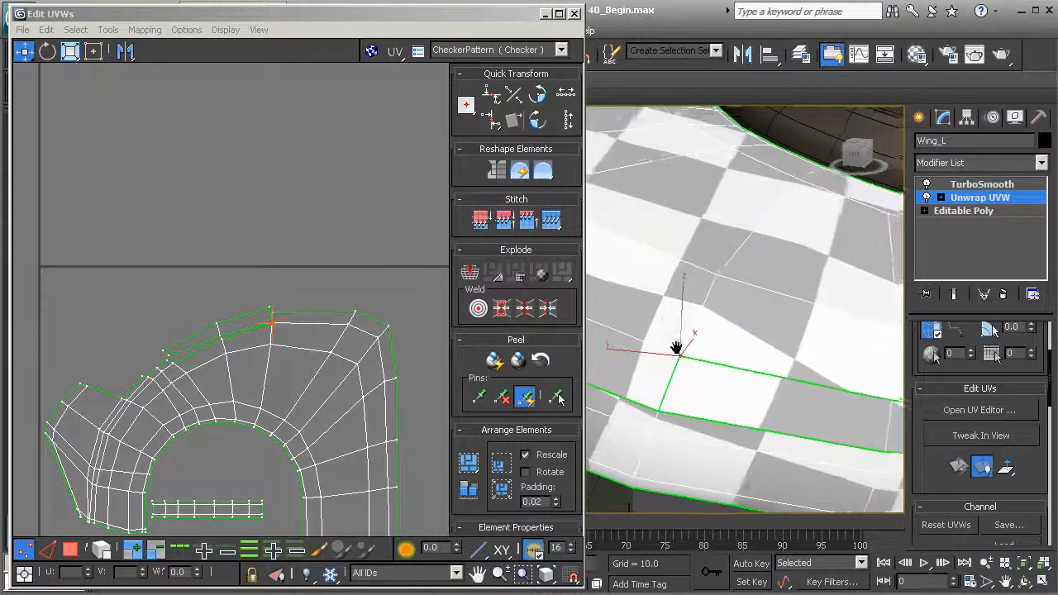
- Adjust the welded vertex's position slightly in the UV layout while checking the checker pattern on the wing
{"action": "scroll", "coordinate": [228, 316], "scroll_direction": "up", "scroll_amount": 8}
{"action": "scroll", "coordinate": [323, 330], "scroll_direction": "up", "scroll_amount": 2}
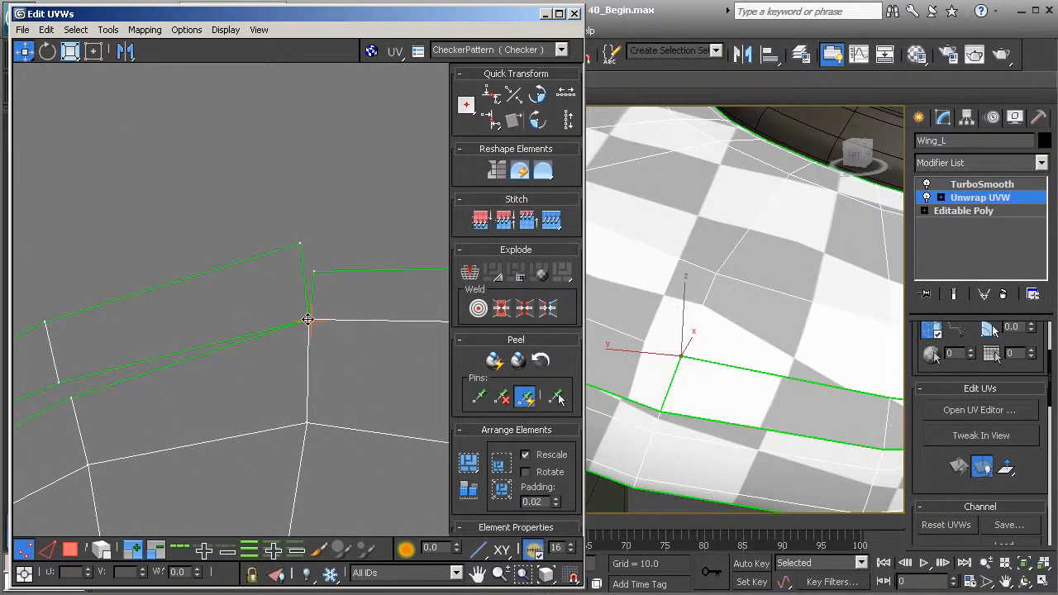
{"action": "left_click", "coordinate": [23, 51]}
{"action": "mouse_move", "coordinate": [308, 319]}
{"action": "left_mouse_down"}
{"action": "mouse_move", "coordinate": [297, 310]}
{"action": "mouse_move", "coordinate": [284, 328]}
{"action": "mouse_move", "coordinate": [333, 309]}
{"action": "mouse_move", "coordinate": [302, 323]}
{"action": "mouse_move", "coordinate": [333, 323]}
{"action": "mouse_move", "coordinate": [295, 339]}
{"action": "mouse_move", "coordinate": [331, 281]}
{"action": "mouse_move", "coordinate": [292, 323]}
{"action": "mouse_move", "coordinate": [326, 299]}
{"action": "mouse_move", "coordinate": [290, 325]}
{"action": "mouse_move", "coordinate": [306, 350]}
{"action": "mouse_move", "coordinate": [378, 268]}
{"action": "mouse_move", "coordinate": [364, 297]}
{"action": "mouse_move", "coordinate": [293, 316]}
{"action": "mouse_move", "coordinate": [273, 279]}
{"action": "mouse_move", "coordinate": [236, 295]}
{"action": "mouse_move", "coordinate": [307, 300]}
{"action": "mouse_move", "coordinate": [311, 311]}
{"action": "left_mouse_up"}
{"action": "middle_click_drag", "start_coordinate": [714, 366], "coordinate": [784, 397], "text": "alt"}
{"action": "left_click_drag", "start_coordinate": [312, 313], "coordinate": [317, 320]}
{"action": "scroll", "coordinate": [365, 344], "scroll_direction": "up", "scroll_amount": 2}
{"action": "middle_click_drag", "start_coordinate": [343, 347], "coordinate": [345, 323]}
{"action": "scroll", "coordinate": [687, 356], "scroll_direction": "down", "scroll_amount": 4}
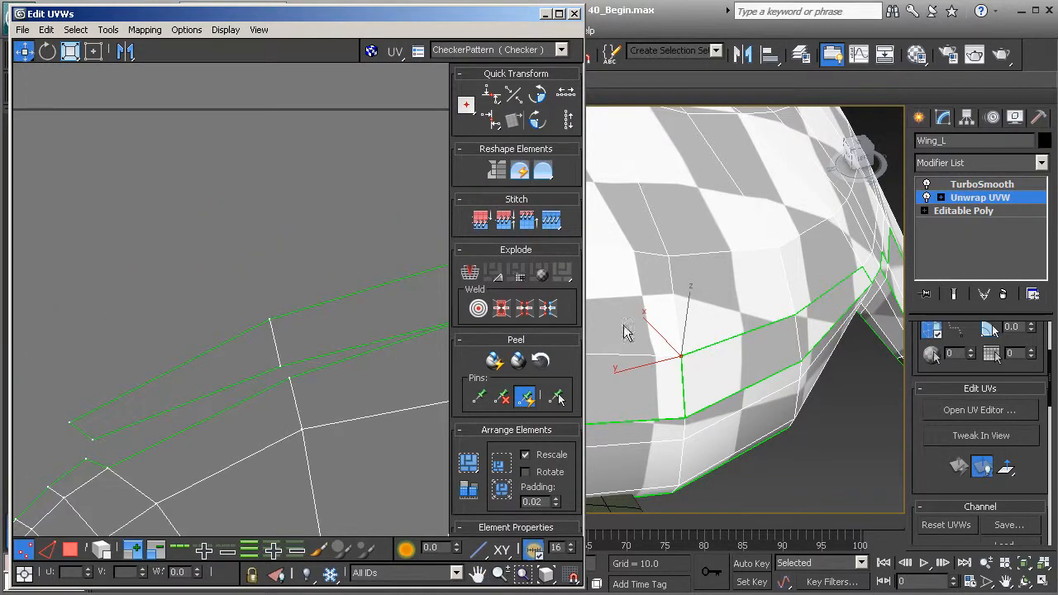
- Target-weld the strip's inner end vertex onto the matching corner vertex of the large wing shell
{"action": "middle_click_drag", "start_coordinate": [323, 362], "coordinate": [194, 359]}
{"action": "scroll", "coordinate": [328, 340], "scroll_direction": "up", "scroll_amount": 4}
{"action": "middle_click_drag", "start_coordinate": [378, 276], "coordinate": [306, 322]}
{"action": "scroll", "coordinate": [307, 330], "scroll_direction": "up", "scroll_amount": 2}
{"action": "left_click_drag", "start_coordinate": [313, 363], "coordinate": [297, 387]}
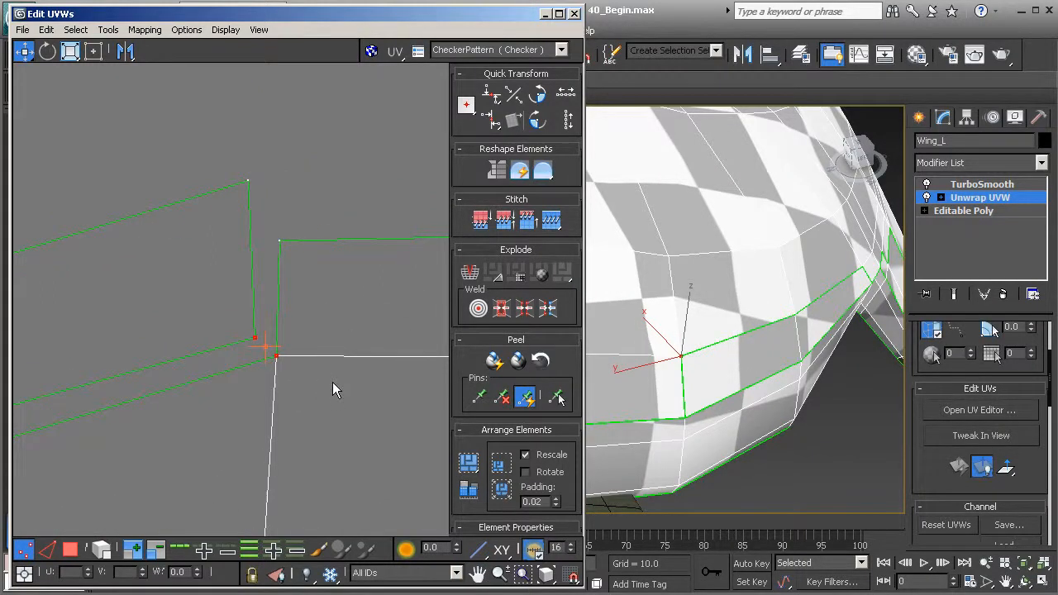
{"action": "middle_click_drag", "start_coordinate": [253, 362], "coordinate": [275, 352]}
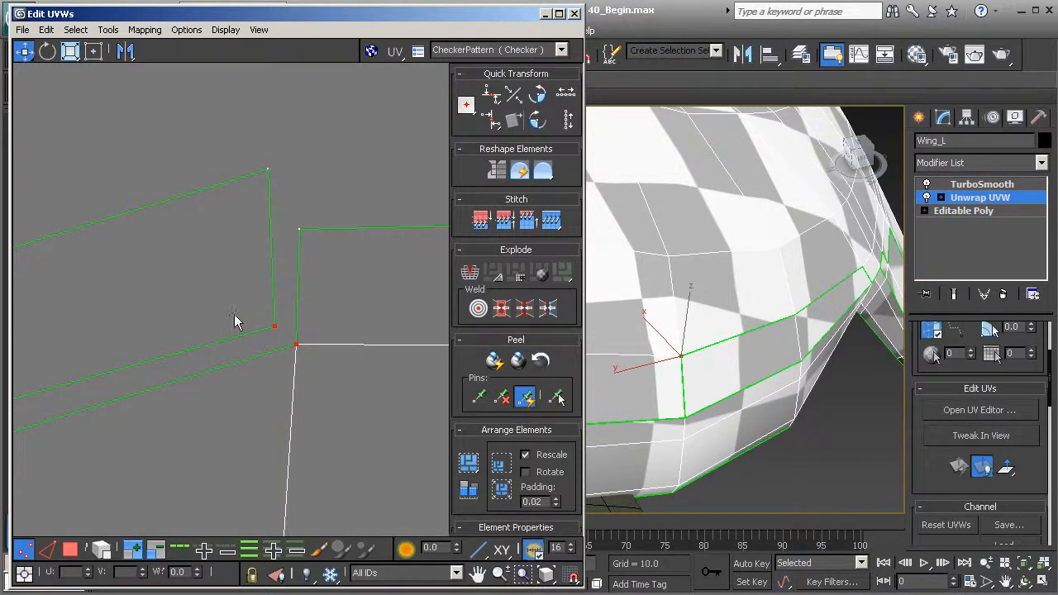
{"action": "left_click", "coordinate": [254, 343]}
{"action": "right_click", "coordinate": [223, 343]}
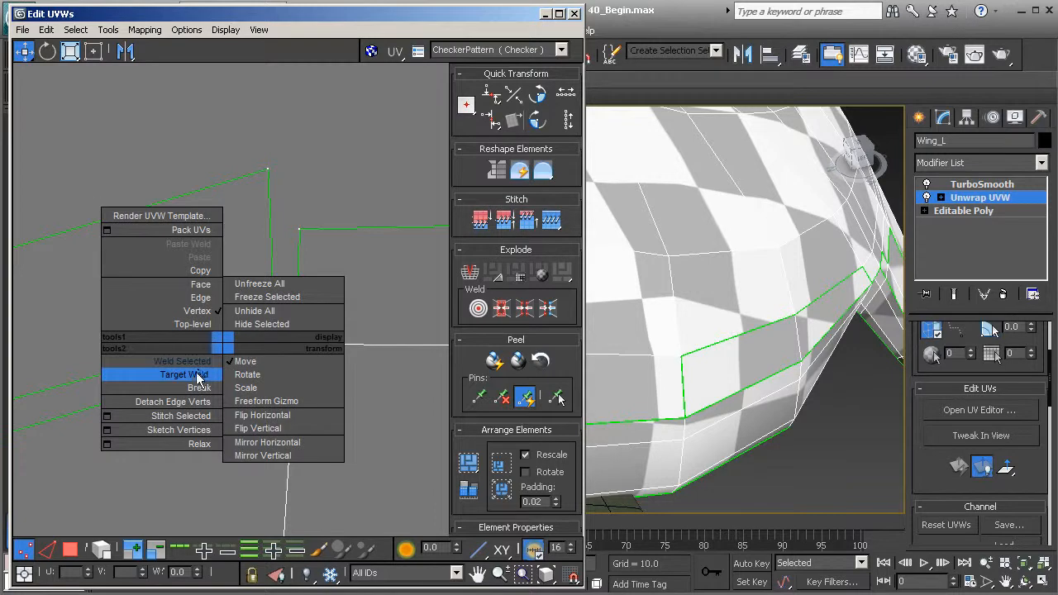
{"action": "left_click", "coordinate": [198, 373]}
{"action": "mouse_move", "coordinate": [273, 327]}
{"action": "left_mouse_down"}
{"action": "mouse_move", "coordinate": [243, 308]}
{"action": "mouse_move", "coordinate": [182, 330]}
{"action": "mouse_move", "coordinate": [231, 371]}
{"action": "mouse_move", "coordinate": [263, 296]}
{"action": "left_mouse_up"}
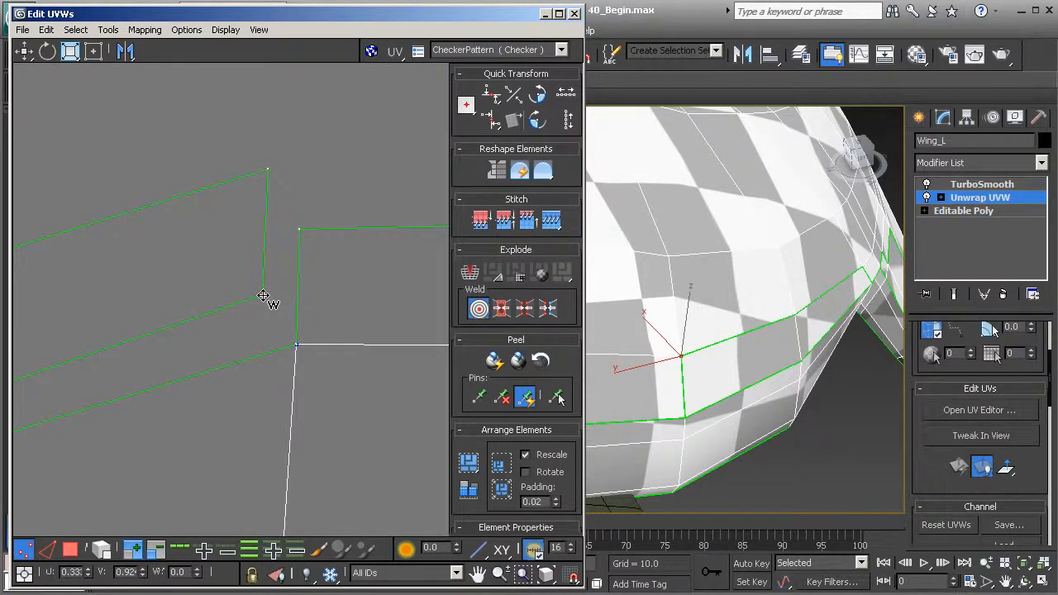
{"action": "left_click_drag", "start_coordinate": [263, 295], "coordinate": [263, 301]}
{"action": "scroll", "coordinate": [291, 359], "scroll_direction": "up", "scroll_amount": 4}
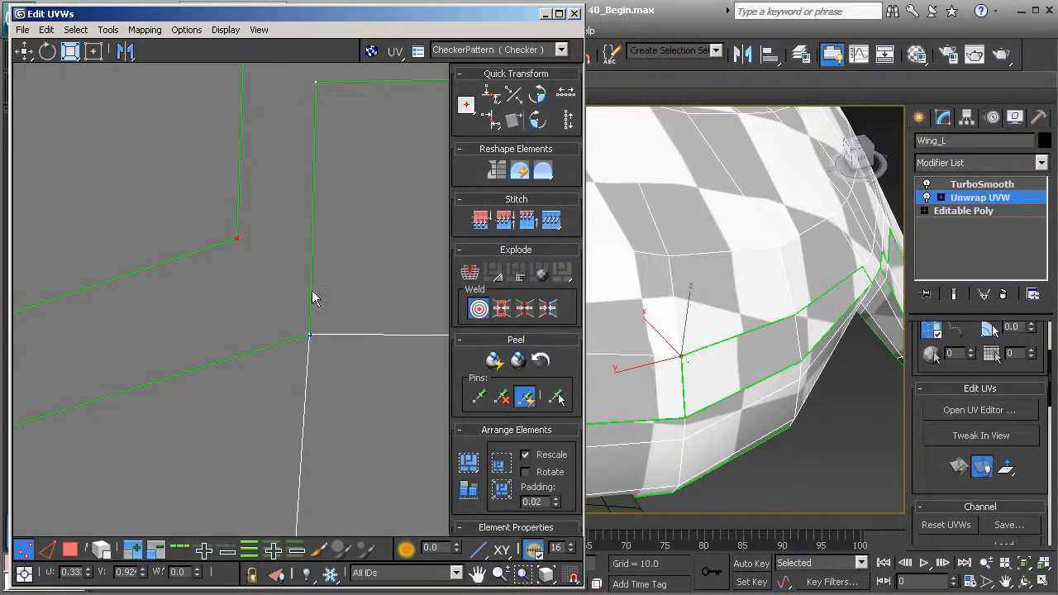
{"action": "left_click_drag", "start_coordinate": [236, 241], "coordinate": [307, 335]}
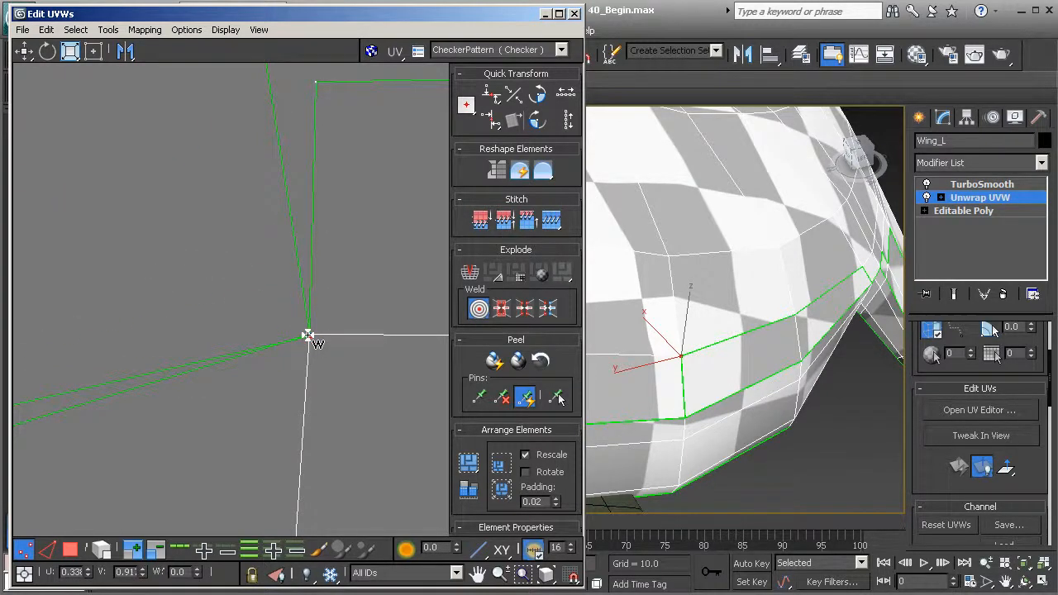
{"action": "left_click_drag", "start_coordinate": [306, 335], "coordinate": [313, 81]}
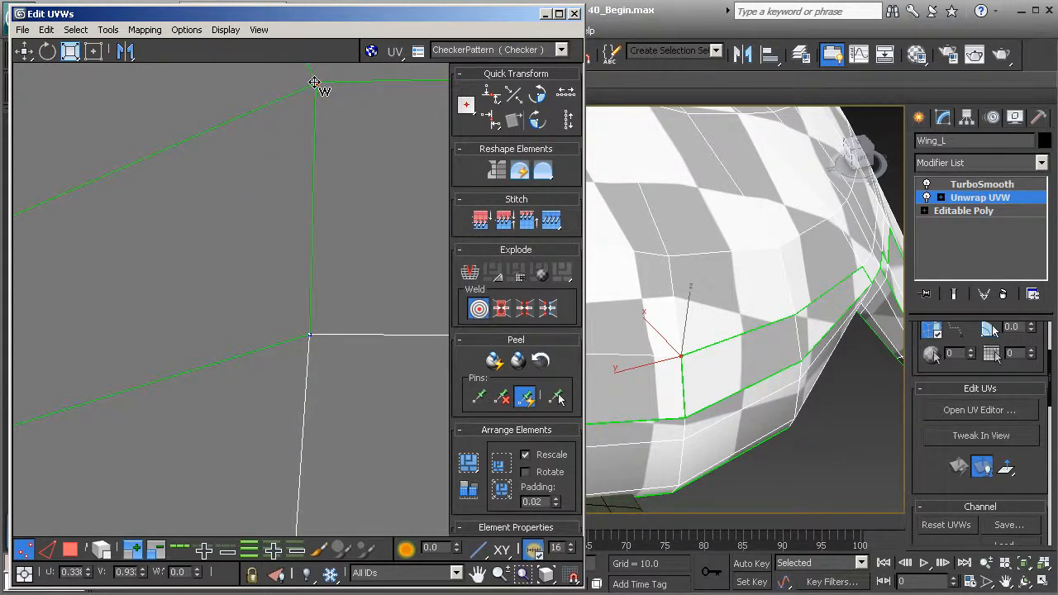
{"action": "left_click_drag", "start_coordinate": [314, 82], "coordinate": [308, 335]}
{"action": "left_click_drag", "start_coordinate": [308, 335], "coordinate": [309, 335]}
- Target-weld the strip's outer end vertex and the next vertex along its adjoining edge onto the large shell
{"action": "middle_click_drag", "start_coordinate": [306, 241], "coordinate": [310, 318]}
{"action": "scroll", "coordinate": [310, 315], "scroll_direction": "down", "scroll_amount": 2}
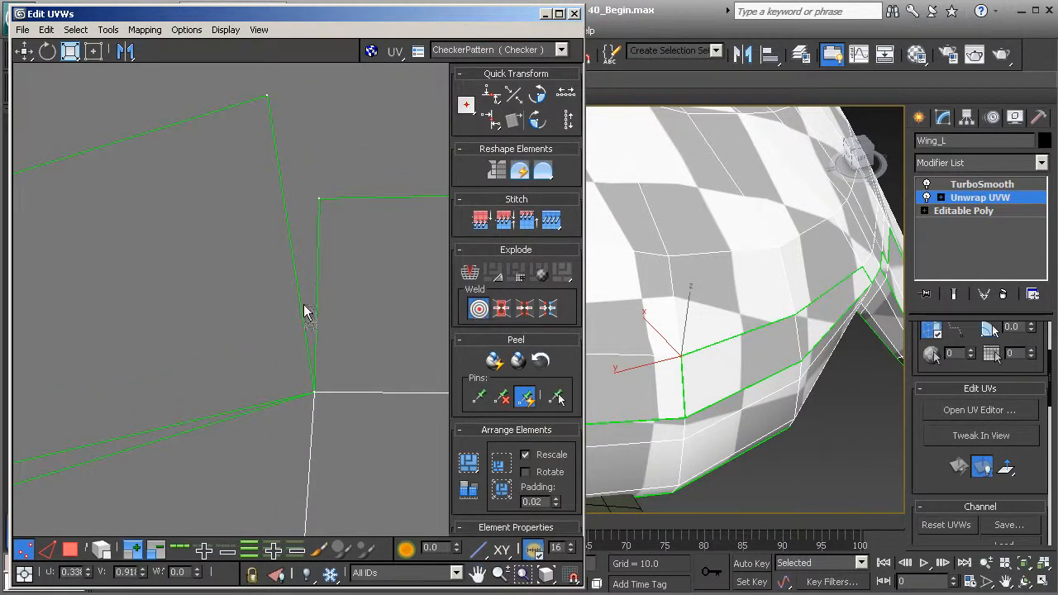
{"action": "left_click_drag", "start_coordinate": [268, 126], "coordinate": [306, 205]}
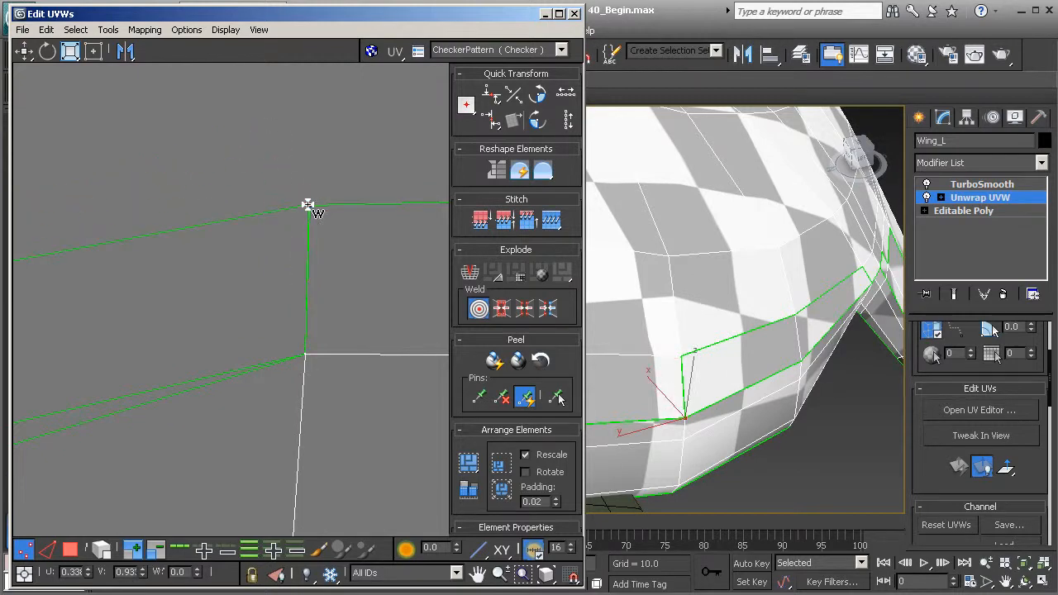
{"action": "middle_click_drag", "start_coordinate": [198, 300], "coordinate": [395, 171]}
{"action": "scroll", "coordinate": [395, 170], "scroll_direction": "down", "scroll_amount": 1}
{"action": "middle_click_drag", "start_coordinate": [220, 255], "coordinate": [363, 235]}
{"action": "left_click_drag", "start_coordinate": [261, 239], "coordinate": [288, 273]}
- Target-weld the remaining vertices along the strip's adjoining edge onto their matching vertices on the large shell's border
{"action": "middle_click_drag", "start_coordinate": [163, 288], "coordinate": [366, 182]}
{"action": "scroll", "coordinate": [366, 182], "scroll_direction": "down", "scroll_amount": 2}
{"action": "middle_click_drag", "start_coordinate": [132, 281], "coordinate": [232, 257]}
{"action": "left_click_drag", "start_coordinate": [209, 250], "coordinate": [239, 295]}
{"action": "left_click_drag", "start_coordinate": [171, 219], "coordinate": [199, 280]}
{"action": "middle_click_drag", "start_coordinate": [339, 198], "coordinate": [177, 233]}
{"action": "middle_click_drag", "start_coordinate": [348, 152], "coordinate": [245, 251]}
{"action": "left_click_drag", "start_coordinate": [240, 179], "coordinate": [250, 213]}
- Examine the checker pattern across the welded seam on the wing and the large shell's outer border in the UV layout
{"action": "middle_click_drag", "start_coordinate": [729, 280], "coordinate": [668, 264], "text": "alt"}
{"action": "middle_click_drag", "start_coordinate": [777, 301], "coordinate": [741, 318]}
{"action": "scroll", "coordinate": [702, 304], "scroll_direction": "up", "scroll_amount": 3}
{"action": "scroll", "coordinate": [696, 312], "scroll_direction": "down", "scroll_amount": 3}
{"action": "key", "text": "z"}
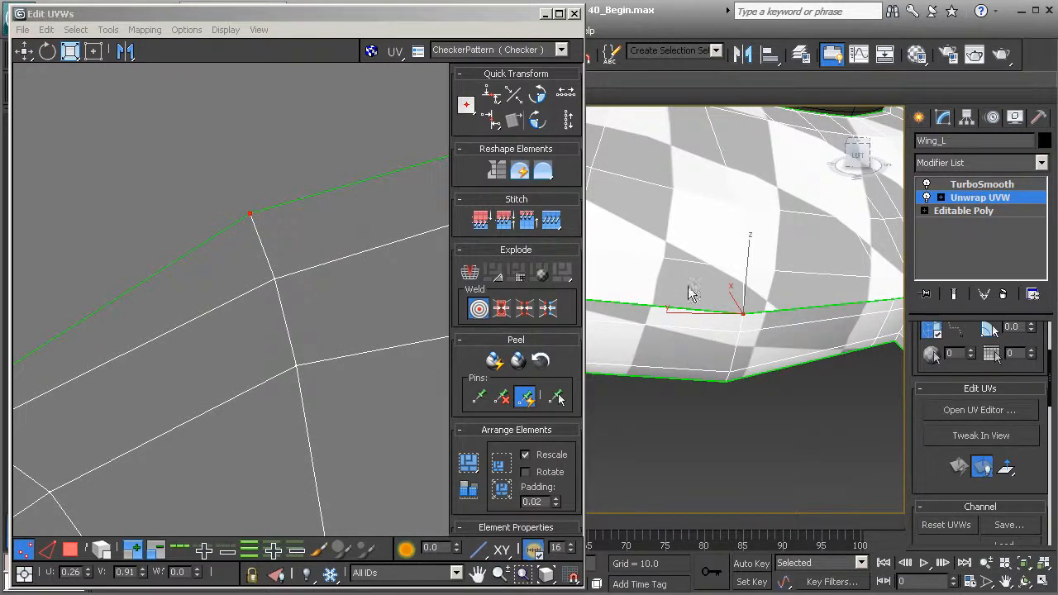
{"action": "key", "text": "z"}
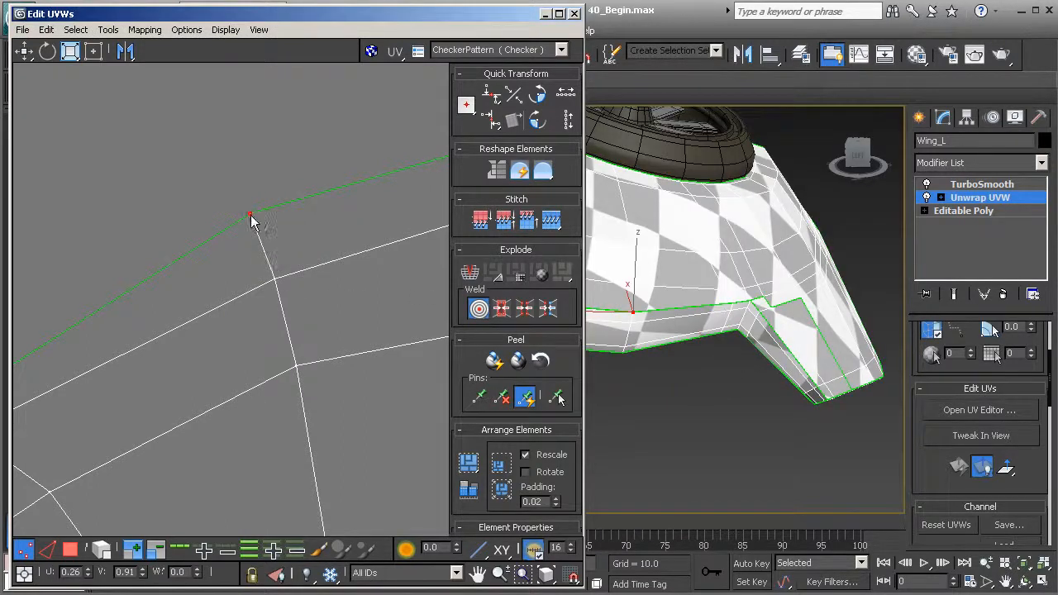
{"action": "scroll", "coordinate": [266, 245], "scroll_direction": "down", "scroll_amount": 4}
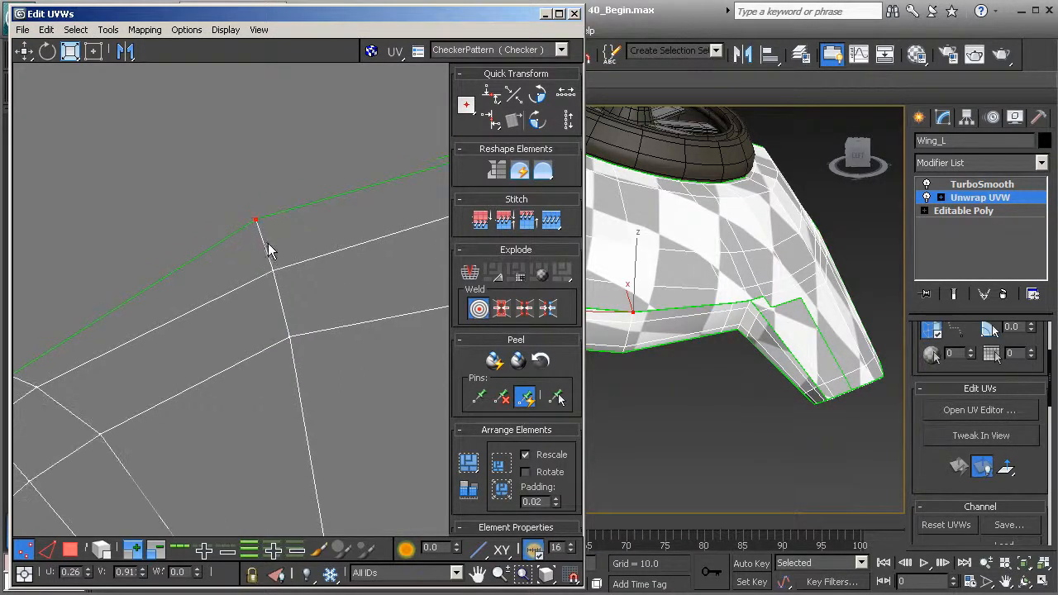
{"action": "scroll", "coordinate": [262, 263], "scroll_direction": "down", "scroll_amount": 5}
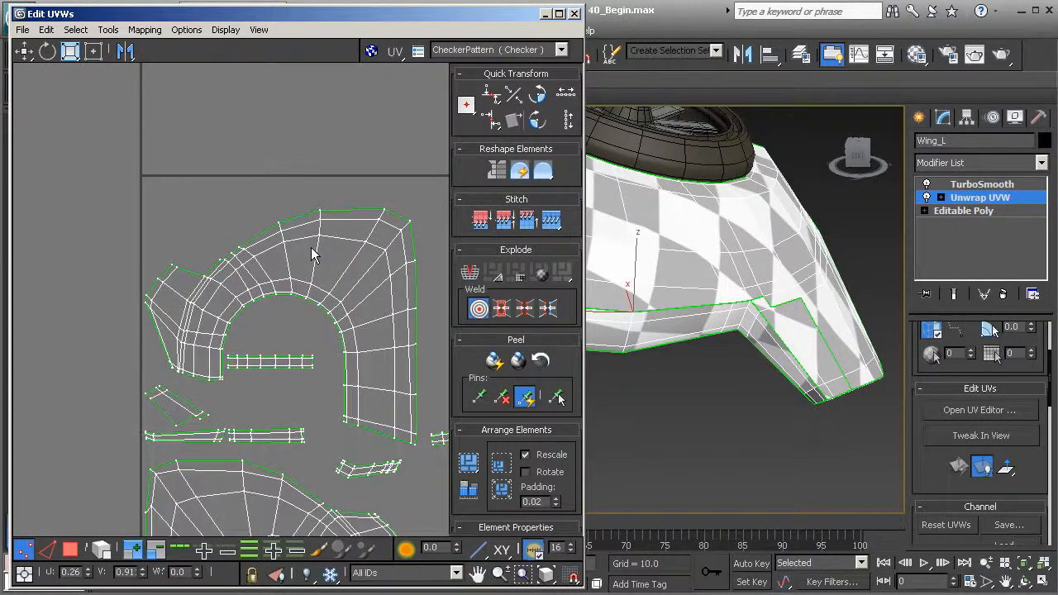
{"action": "scroll", "coordinate": [223, 260], "scroll_direction": "up", "scroll_amount": 5}
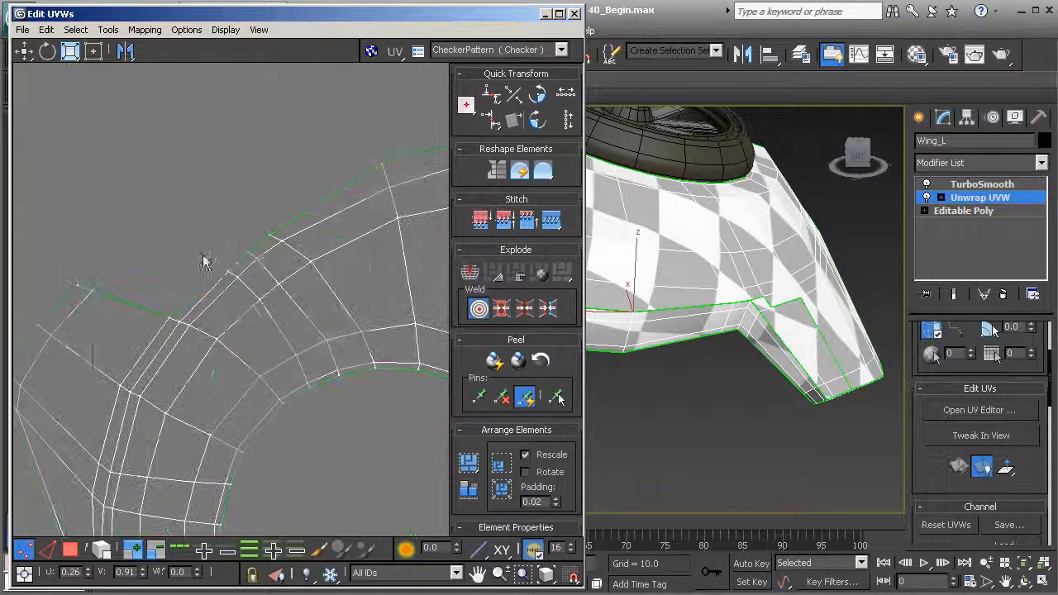
{"action": "scroll", "coordinate": [134, 264], "scroll_direction": "up", "scroll_amount": 3}
{"action": "middle_click_drag", "start_coordinate": [135, 265], "coordinate": [343, 263]}
{"action": "scroll", "coordinate": [344, 263], "scroll_direction": "down", "scroll_amount": 8}
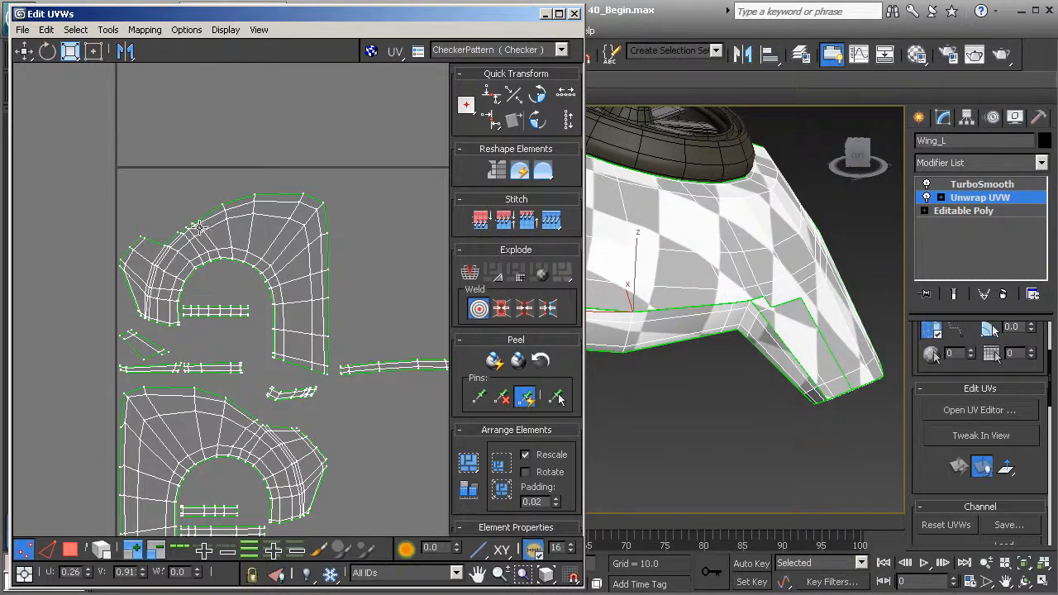
{"action": "scroll", "coordinate": [198, 223], "scroll_direction": "up", "scroll_amount": 4}
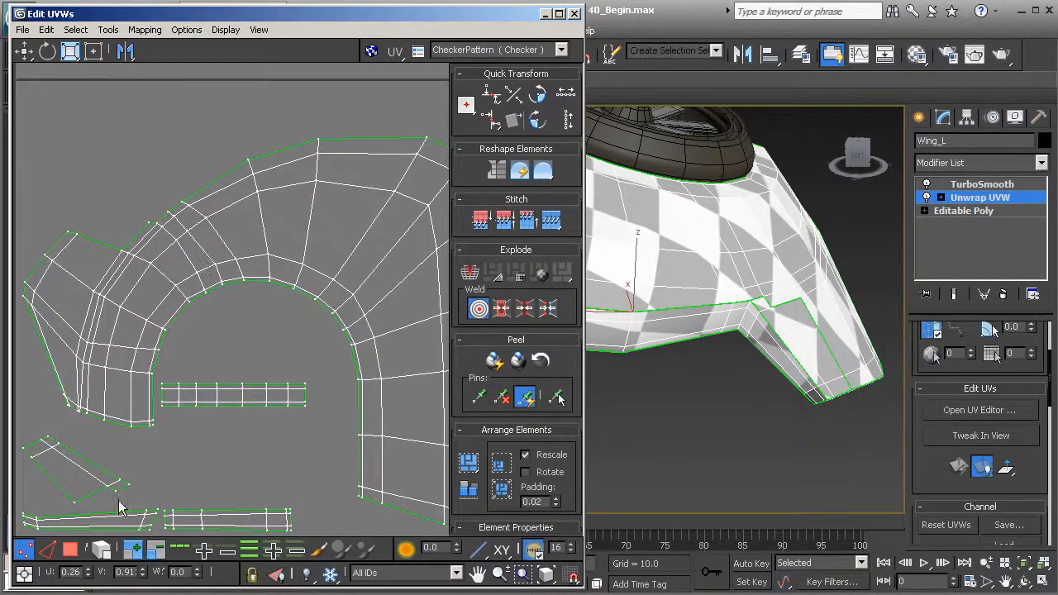
- Leave Target Weld and select the run of outer border edges along the upper shell's top in edge mode
{"action": "left_click", "coordinate": [47, 549]}
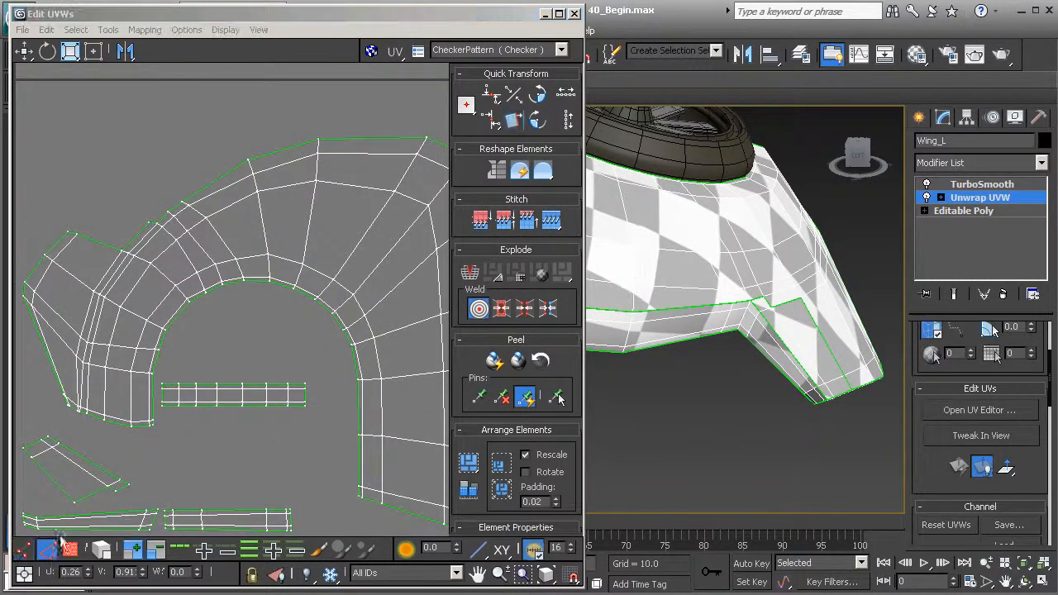
{"action": "left_click", "coordinate": [162, 219]}
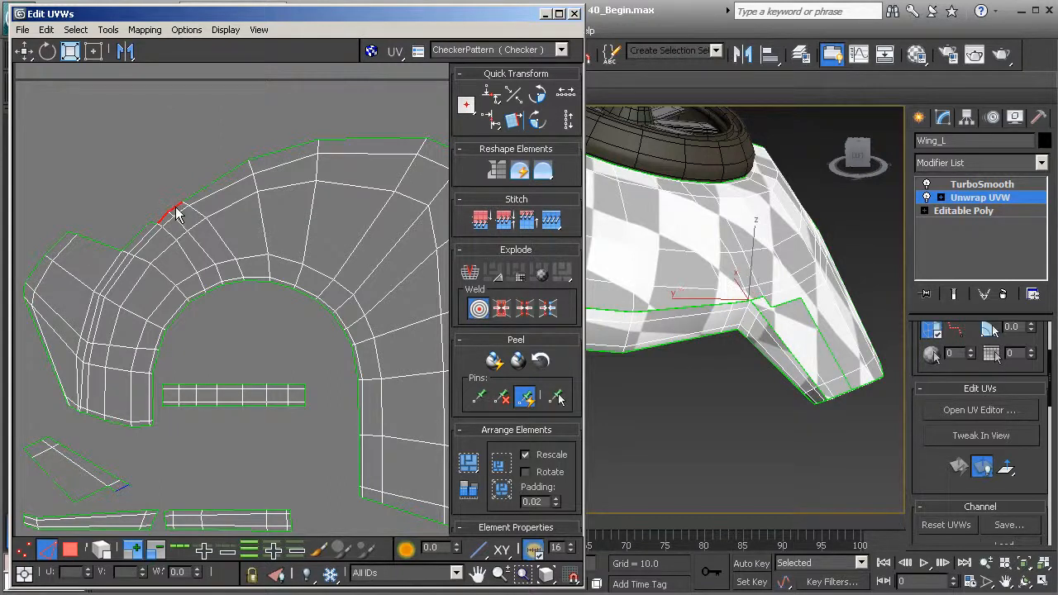
{"action": "left_click", "coordinate": [197, 197], "text": "ctrl"}
{"action": "left_click", "coordinate": [233, 171], "text": "ctrl"}
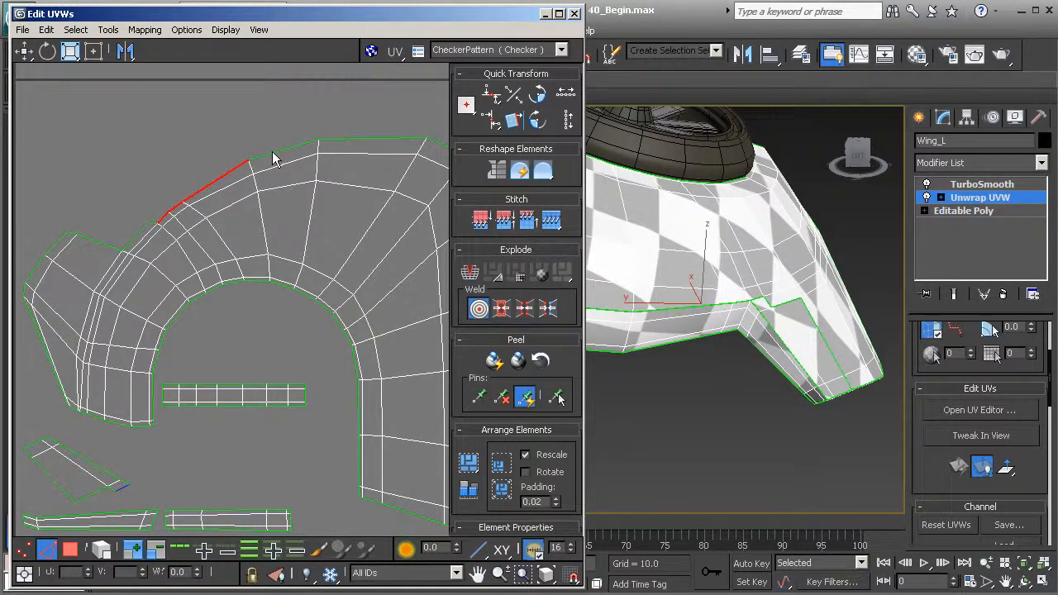
{"action": "left_click", "coordinate": [272, 153], "text": "ctrl"}
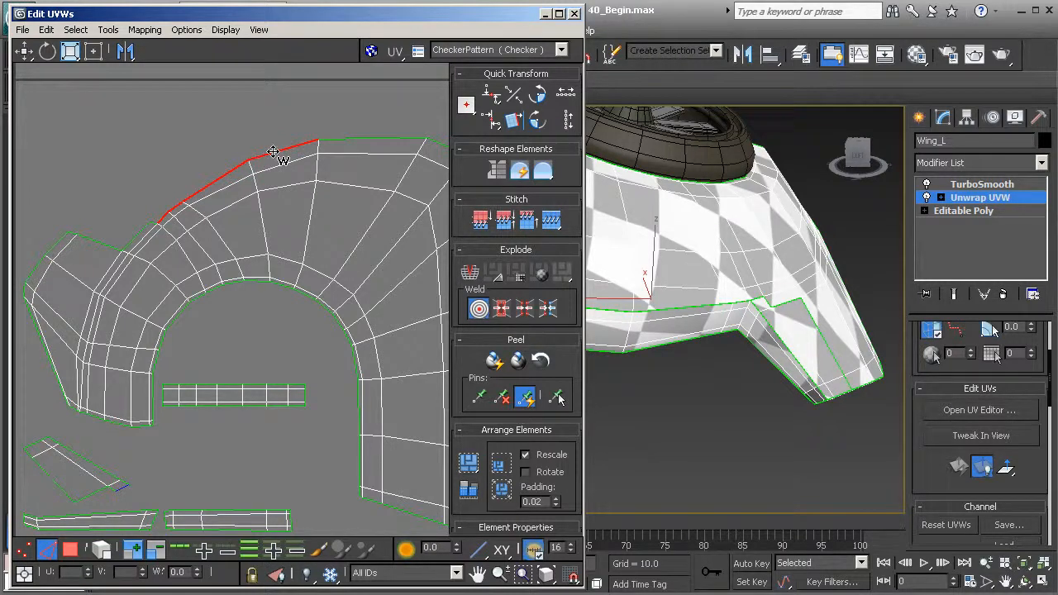
{"action": "key", "text": "w"}
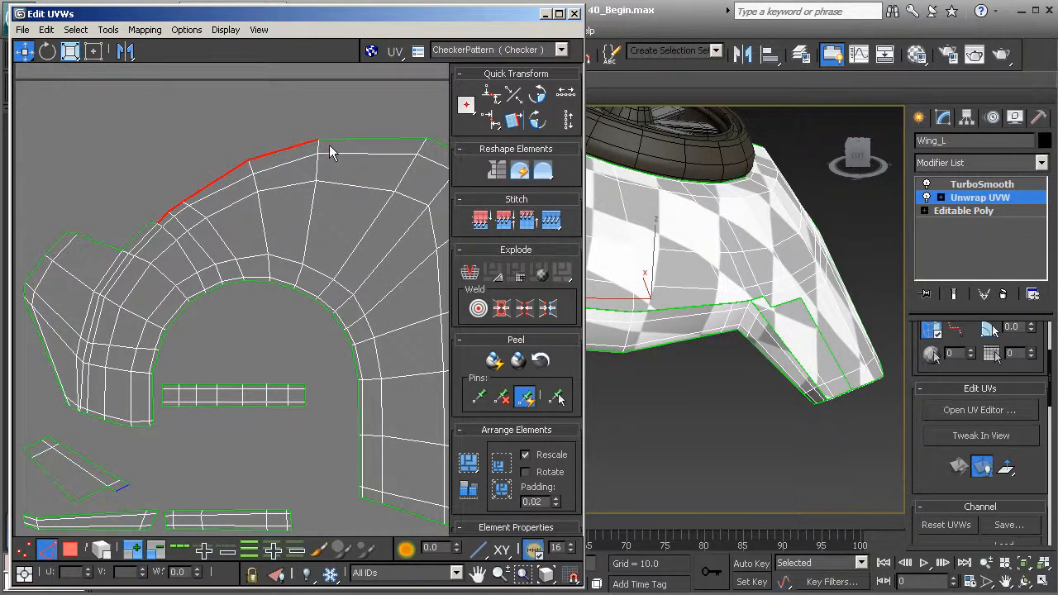
{"action": "scroll", "coordinate": [333, 138], "scroll_direction": "up", "scroll_amount": 3}
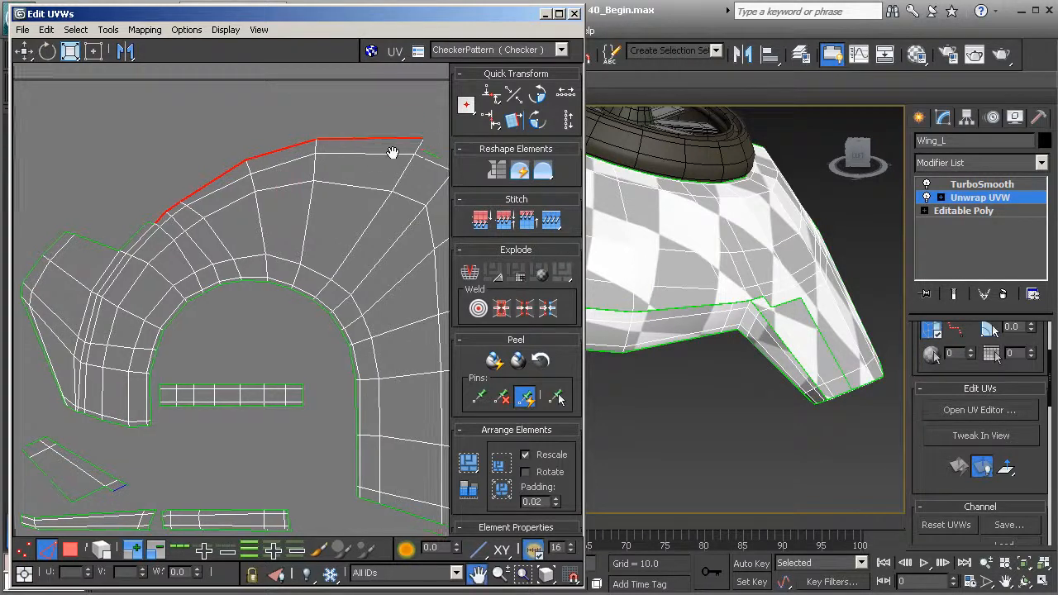
{"action": "left_click", "coordinate": [347, 157], "text": "ctrl"}
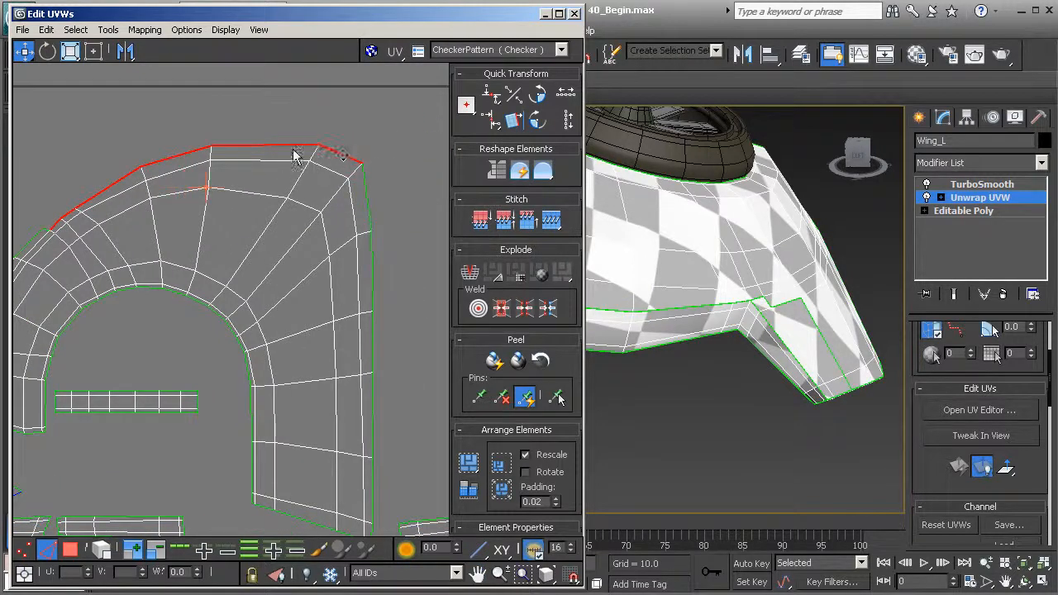
- Examine the matching edges highlighted on the long lower UV strip and compare them with the wing's underside
{"action": "scroll", "coordinate": [252, 380], "scroll_direction": "down", "scroll_amount": 5}
{"action": "middle_click_drag", "start_coordinate": [244, 362], "coordinate": [161, 231]}
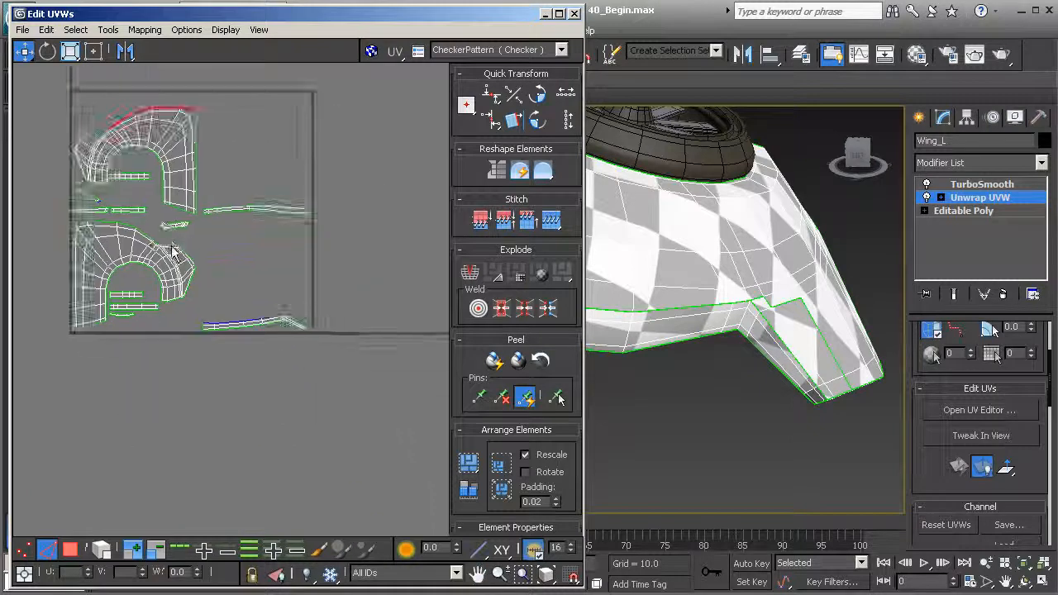
{"action": "scroll", "coordinate": [200, 295], "scroll_direction": "up", "scroll_amount": 4}
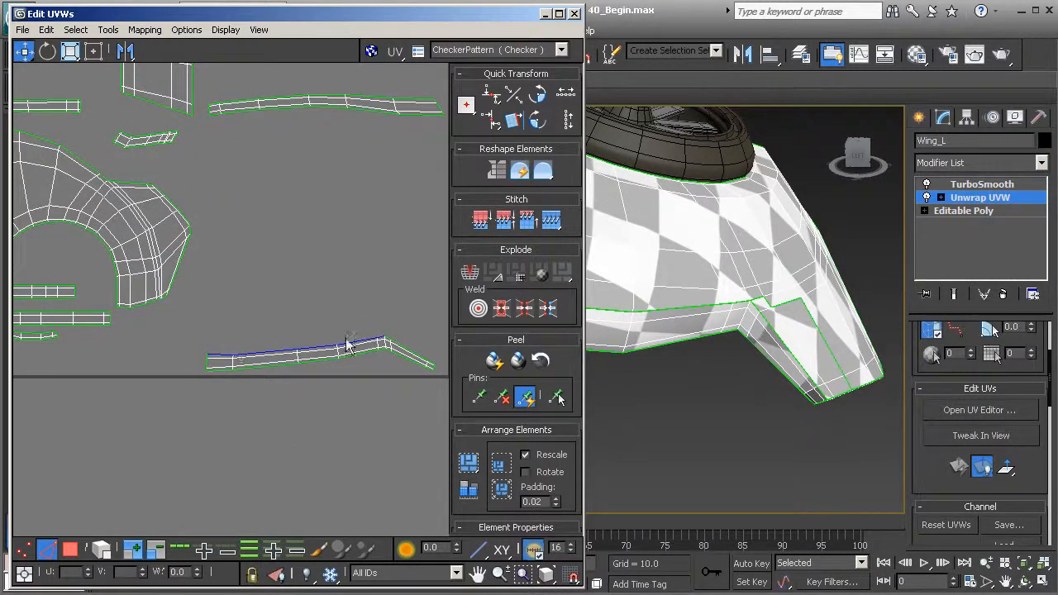
{"action": "scroll", "coordinate": [378, 337], "scroll_direction": "up", "scroll_amount": 1}
{"action": "scroll", "coordinate": [379, 337], "scroll_direction": "up", "scroll_amount": 2}
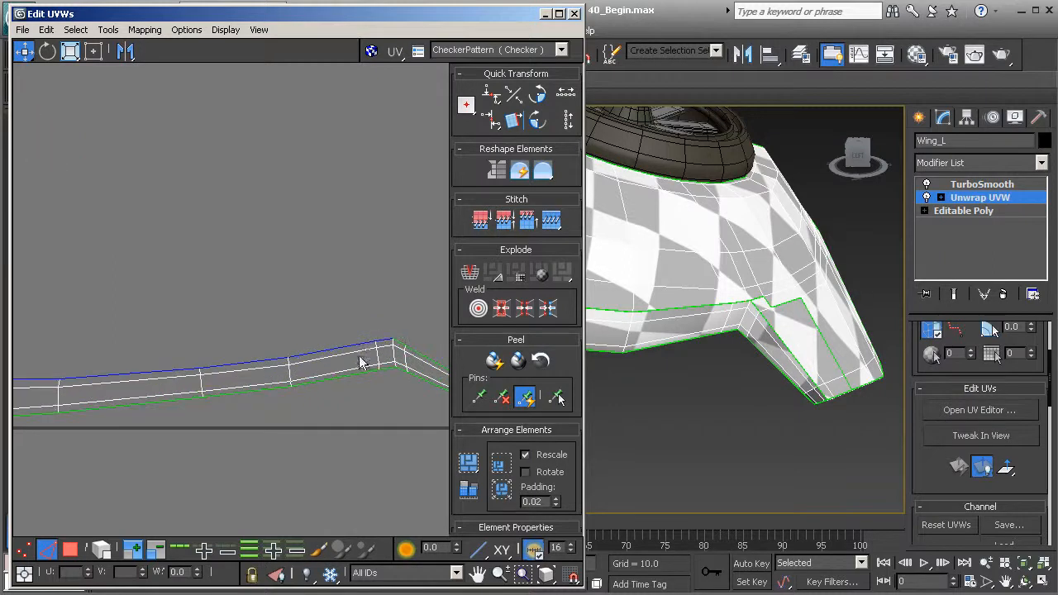
{"action": "middle_click_drag", "start_coordinate": [351, 369], "coordinate": [374, 362]}
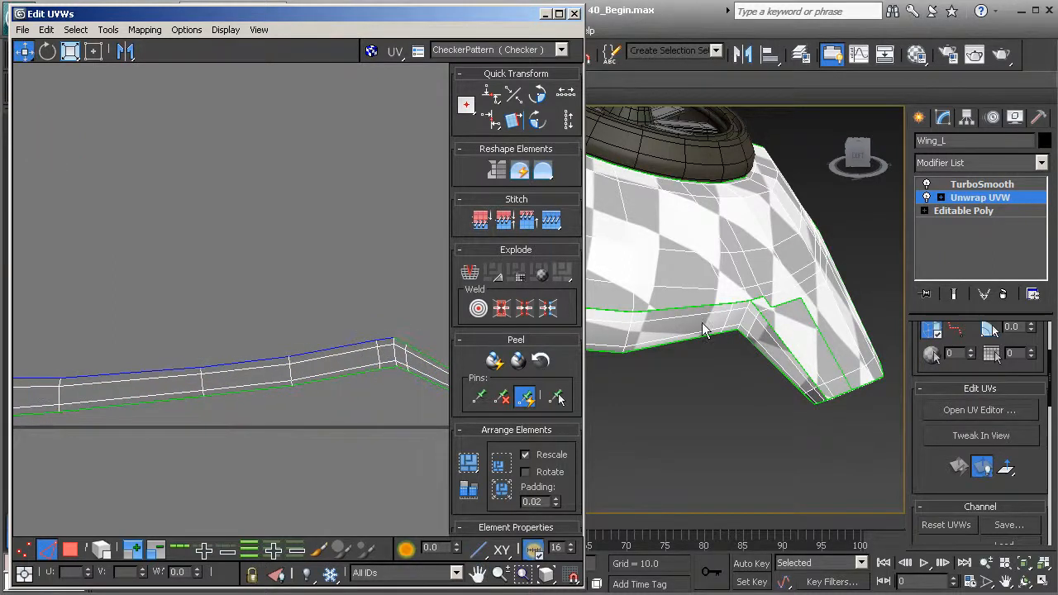
{"action": "middle_click_drag", "start_coordinate": [716, 326], "coordinate": [759, 337], "text": "alt"}
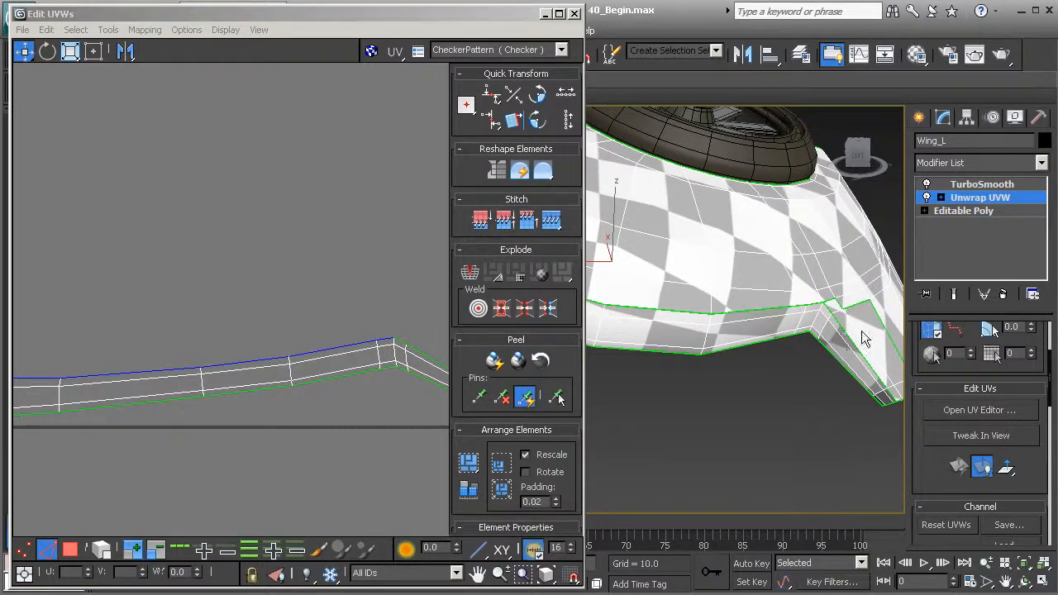
{"action": "middle_click_drag", "start_coordinate": [862, 339], "coordinate": [779, 307], "text": "alt"}
- Select the seam edge at the notch of the wing's lower rear panel to identify its matching small UV piece
{"action": "scroll", "coordinate": [245, 215], "scroll_direction": "down", "scroll_amount": 5}
{"action": "middle_click_drag", "start_coordinate": [128, 161], "coordinate": [281, 297]}
{"action": "scroll", "coordinate": [201, 229], "scroll_direction": "up", "scroll_amount": 4}
{"action": "middle_click_drag", "start_coordinate": [170, 174], "coordinate": [145, 205]}
{"action": "middle_click_drag", "start_coordinate": [780, 334], "coordinate": [822, 343], "text": "alt"}
{"action": "middle_click_drag", "start_coordinate": [822, 343], "coordinate": [666, 332]}
{"action": "left_click", "coordinate": [686, 333]}
{"action": "left_click", "coordinate": [717, 329]}
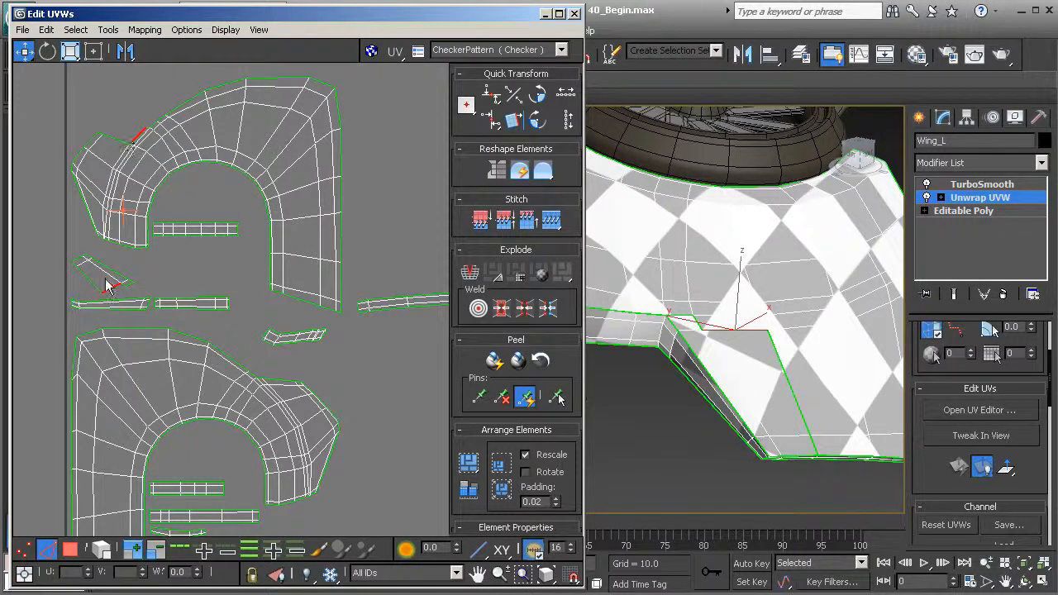
- Select the small angled UV piece as a whole element in polygon mode and move it beside the upper shell's notch
{"action": "left_click", "coordinate": [70, 551]}
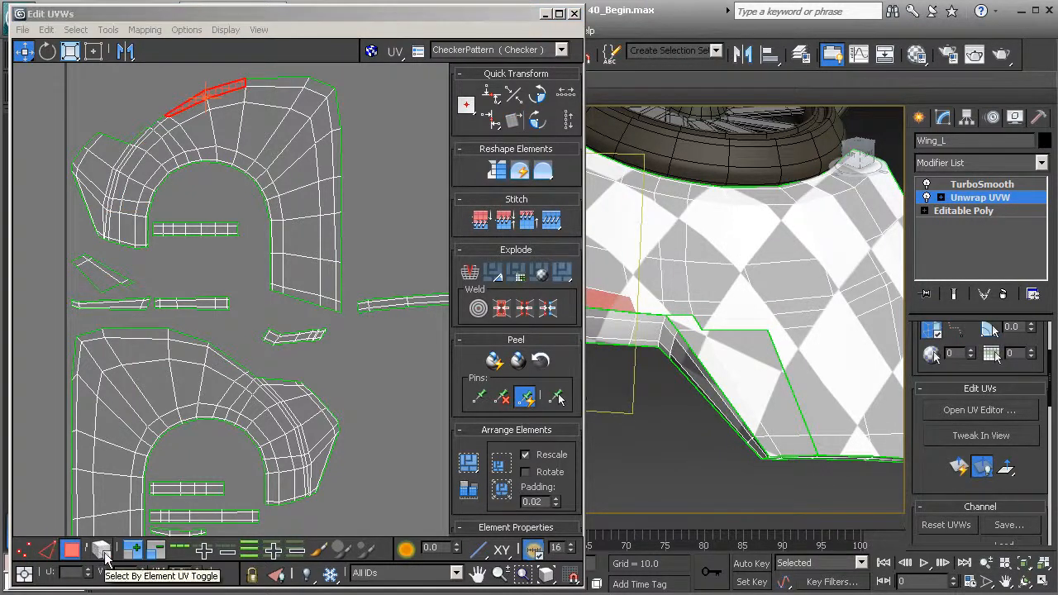
{"action": "left_click", "coordinate": [103, 552]}
{"action": "left_click", "coordinate": [98, 279]}
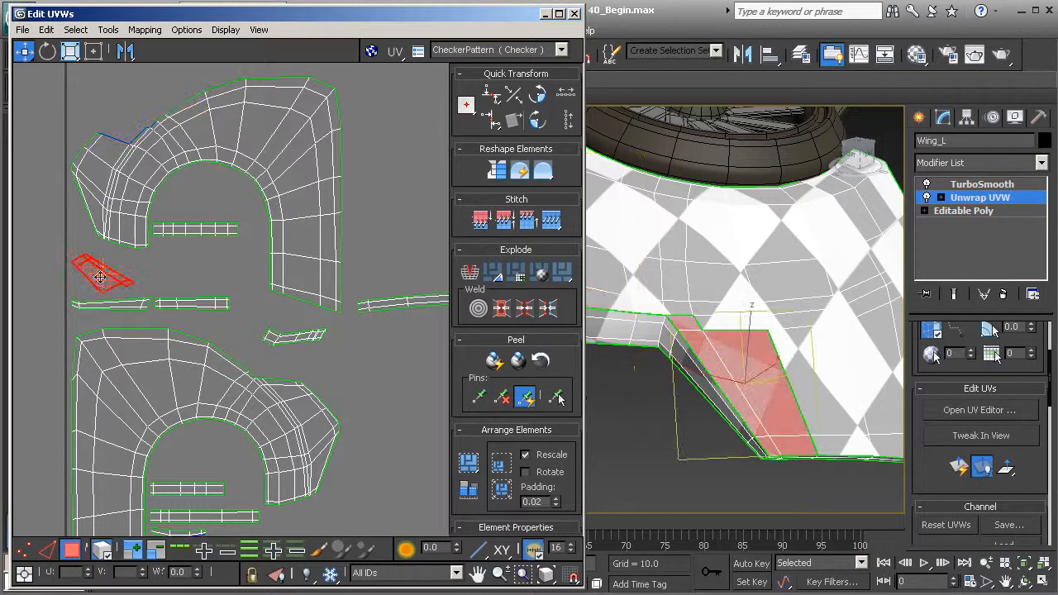
{"action": "left_click_drag", "start_coordinate": [98, 280], "coordinate": [118, 121]}
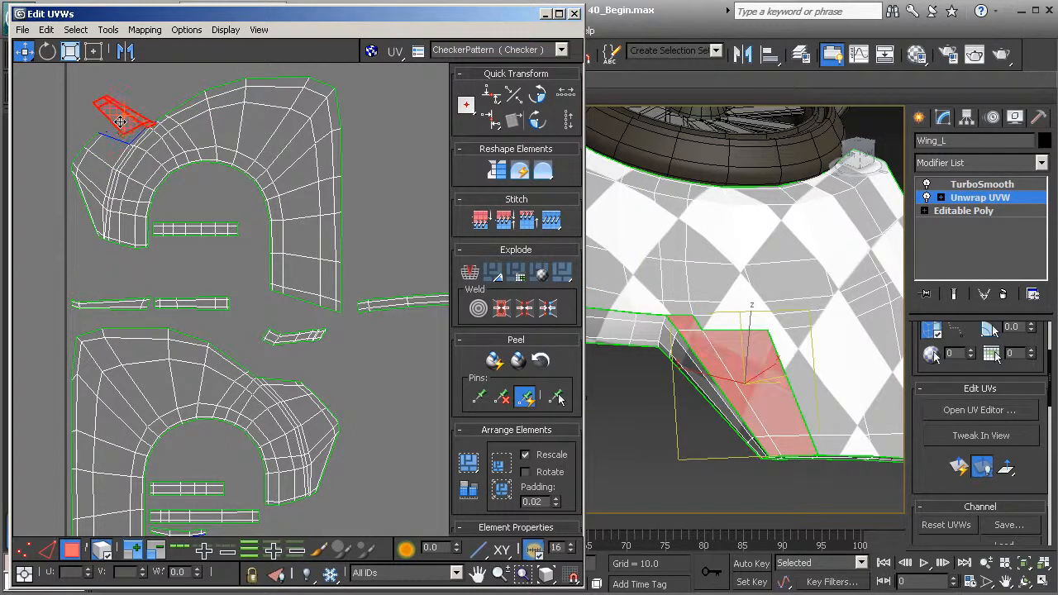
- Rotate the small UV piece and position it closely against the highlighted matching edges in the upper shell's notch
{"action": "scroll", "coordinate": [122, 142], "scroll_direction": "up", "scroll_amount": 4}
{"action": "middle_click_drag", "start_coordinate": [118, 157], "coordinate": [105, 291]}
{"action": "left_click", "coordinate": [47, 51]}
{"action": "left_click_drag", "start_coordinate": [75, 186], "coordinate": [77, 199]}
{"action": "key", "text": "w"}
{"action": "left_click_drag", "start_coordinate": [161, 200], "coordinate": [112, 224]}
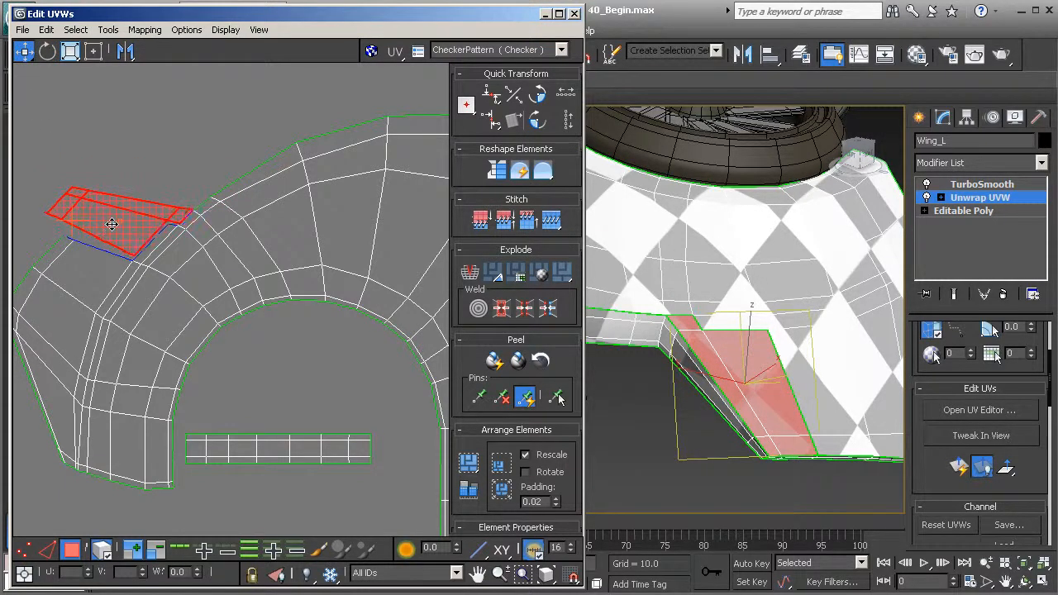
{"action": "scroll", "coordinate": [111, 224], "scroll_direction": "up", "scroll_amount": 4}
{"action": "left_click_drag", "start_coordinate": [142, 225], "coordinate": [140, 224]}
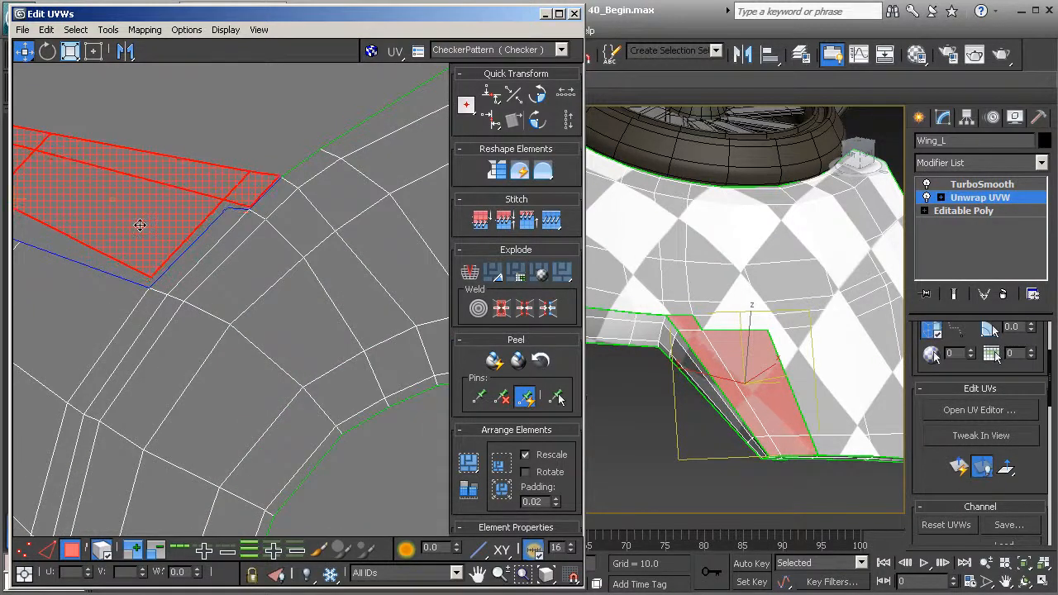
{"action": "middle_click_drag", "start_coordinate": [129, 227], "coordinate": [201, 246]}
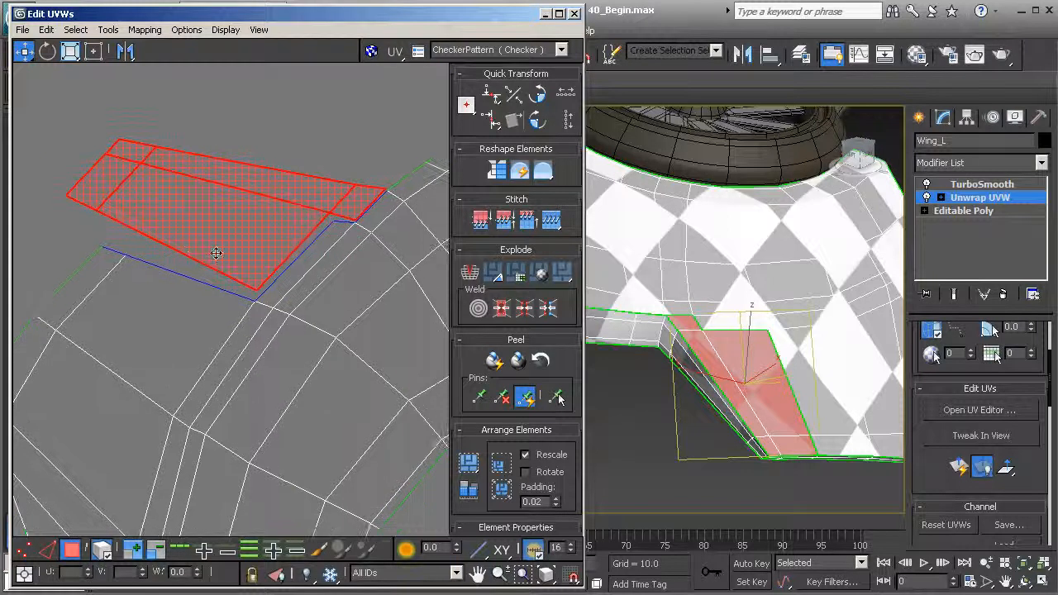
- Use Target Weld in vertex mode to join the small UV piece's upper vertices to the matching corner of the upper shell's notch
{"action": "left_click", "coordinate": [23, 551]}
{"action": "right_click", "coordinate": [219, 321]}
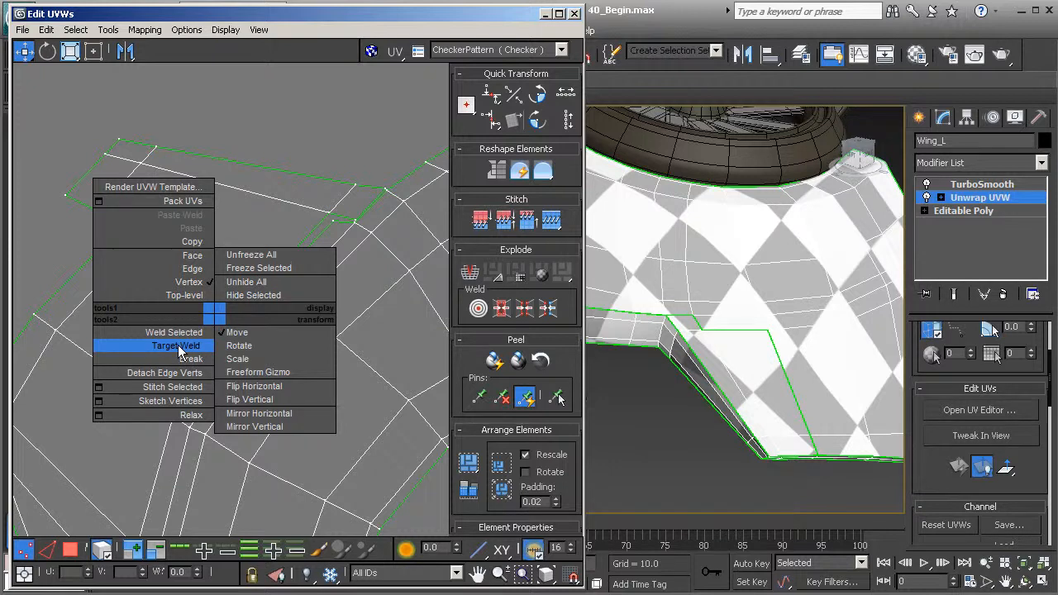
{"action": "left_click", "coordinate": [177, 346]}
{"action": "left_click", "coordinate": [477, 311]}
{"action": "scroll", "coordinate": [321, 314], "scroll_direction": "up", "scroll_amount": 4}
{"action": "scroll", "coordinate": [276, 259], "scroll_direction": "up", "scroll_amount": 3}
{"action": "left_click_drag", "start_coordinate": [272, 249], "coordinate": [270, 258]}
{"action": "left_click_drag", "start_coordinate": [301, 221], "coordinate": [218, 300]}
- Target-weld the small piece's remaining lower vertices to the inner corner and outer end of the upper shell's notch
{"action": "mouse_move", "coordinate": [167, 382]}
{"action": "middle_mouse_down"}
{"action": "mouse_move", "coordinate": [260, 306]}
{"action": "mouse_move", "coordinate": [257, 333]}
{"action": "middle_mouse_up"}
{"action": "middle_click_drag", "start_coordinate": [203, 378], "coordinate": [230, 324]}
{"action": "scroll", "coordinate": [235, 306], "scroll_direction": "down", "scroll_amount": 5}
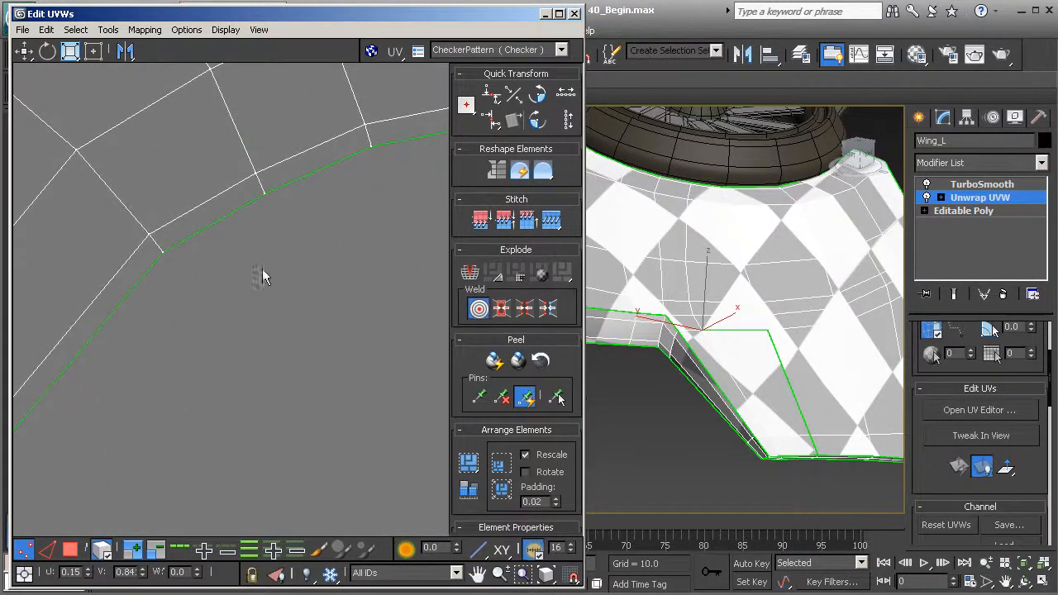
{"action": "scroll", "coordinate": [255, 294], "scroll_direction": "up", "scroll_amount": 8}
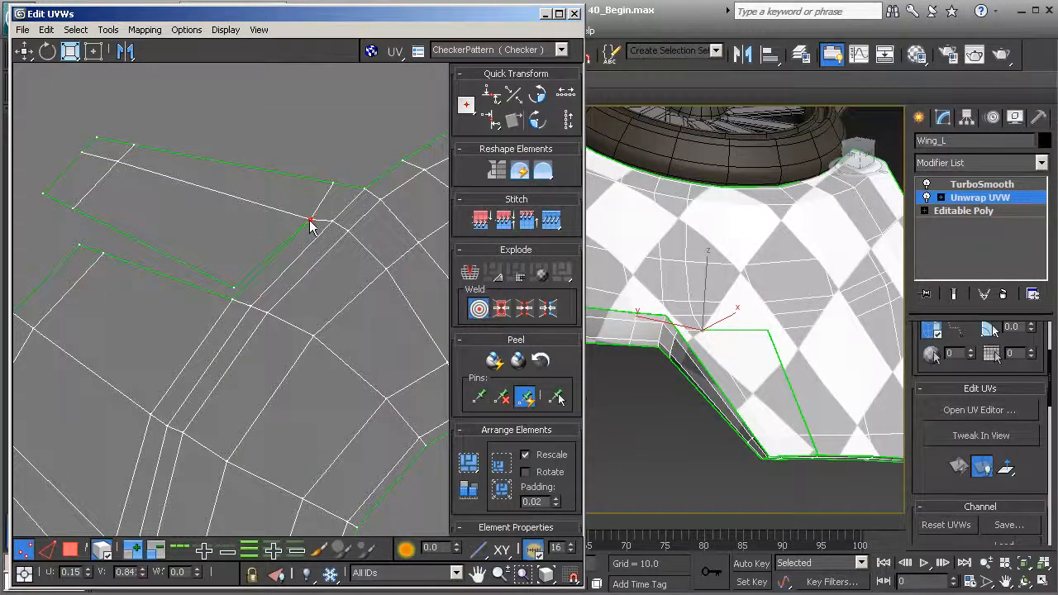
{"action": "scroll", "coordinate": [240, 275], "scroll_direction": "up", "scroll_amount": 3}
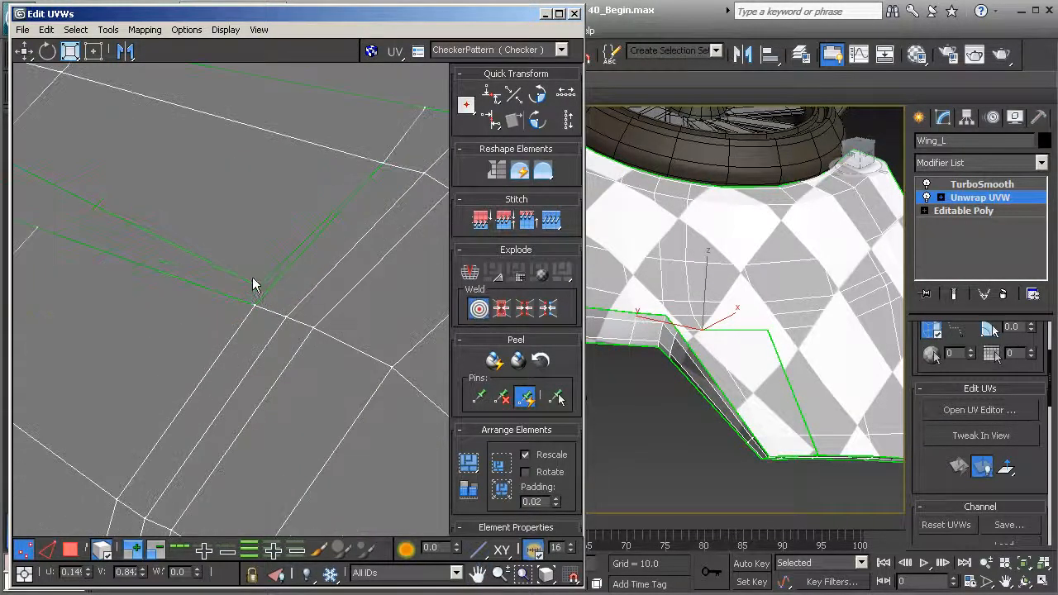
{"action": "left_click_drag", "start_coordinate": [254, 287], "coordinate": [252, 305]}
{"action": "middle_click_drag", "start_coordinate": [167, 264], "coordinate": [331, 300]}
{"action": "left_click_drag", "start_coordinate": [148, 185], "coordinate": [199, 265]}
{"action": "left_click_drag", "start_coordinate": [96, 163], "coordinate": [159, 250]}
{"action": "middle_click_drag", "start_coordinate": [185, 211], "coordinate": [149, 286]}
{"action": "scroll", "coordinate": [264, 266], "scroll_direction": "down", "scroll_amount": 3}
{"action": "left_click", "coordinate": [237, 252]}
{"action": "scroll", "coordinate": [204, 229], "scroll_direction": "up", "scroll_amount": 3}
{"action": "right_click", "coordinate": [198, 239]}
- Move the four vertices at the attached piece's outer end inward, in line with the shell's outline
{"action": "key", "text": "ctrl+a"}
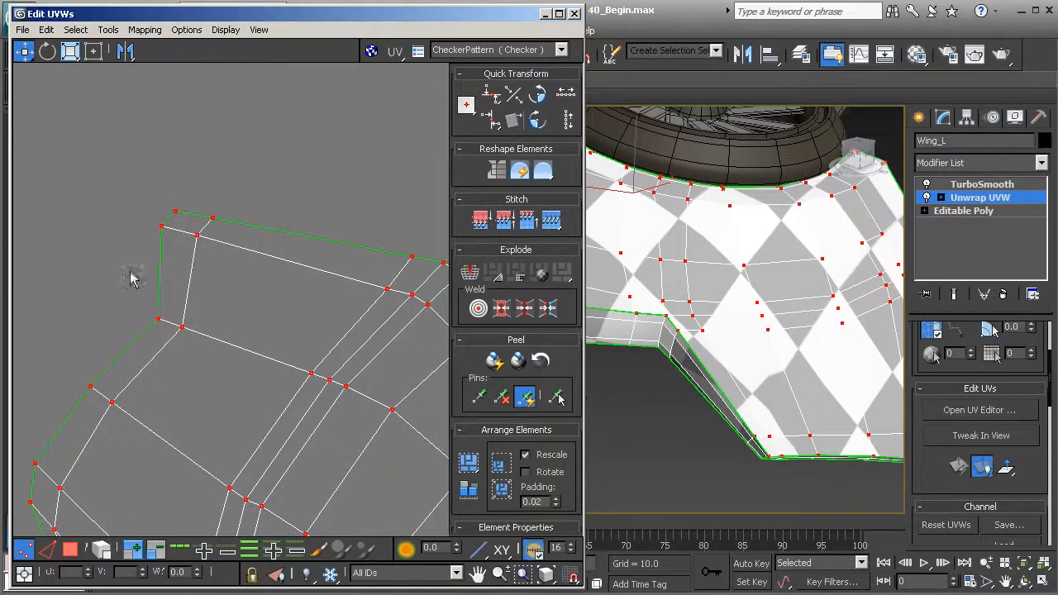
{"action": "left_click_drag", "start_coordinate": [135, 210], "coordinate": [241, 268]}
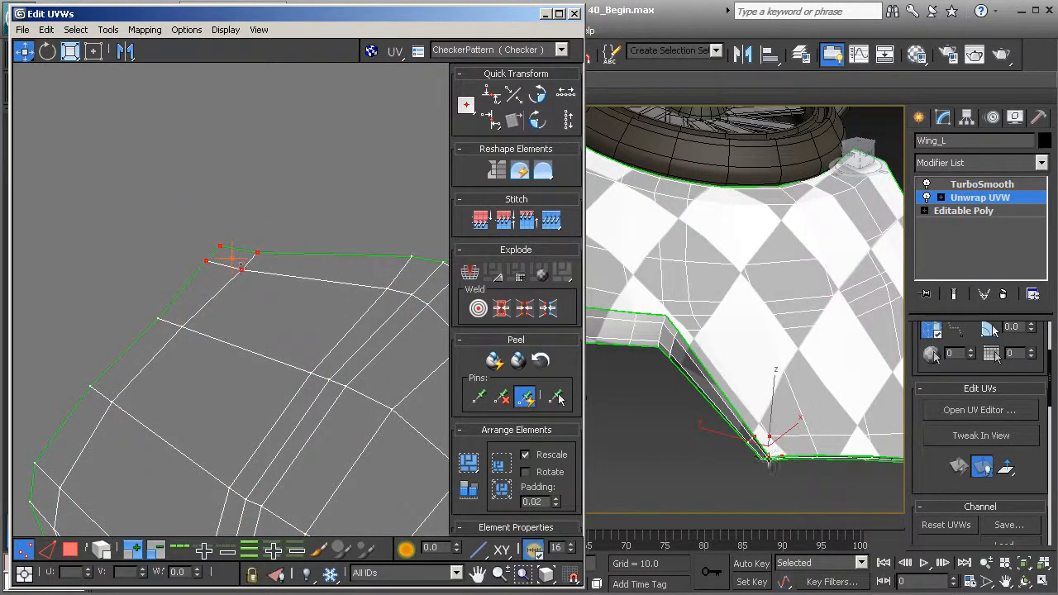
{"action": "scroll", "coordinate": [230, 263], "scroll_direction": "up", "scroll_amount": 2}
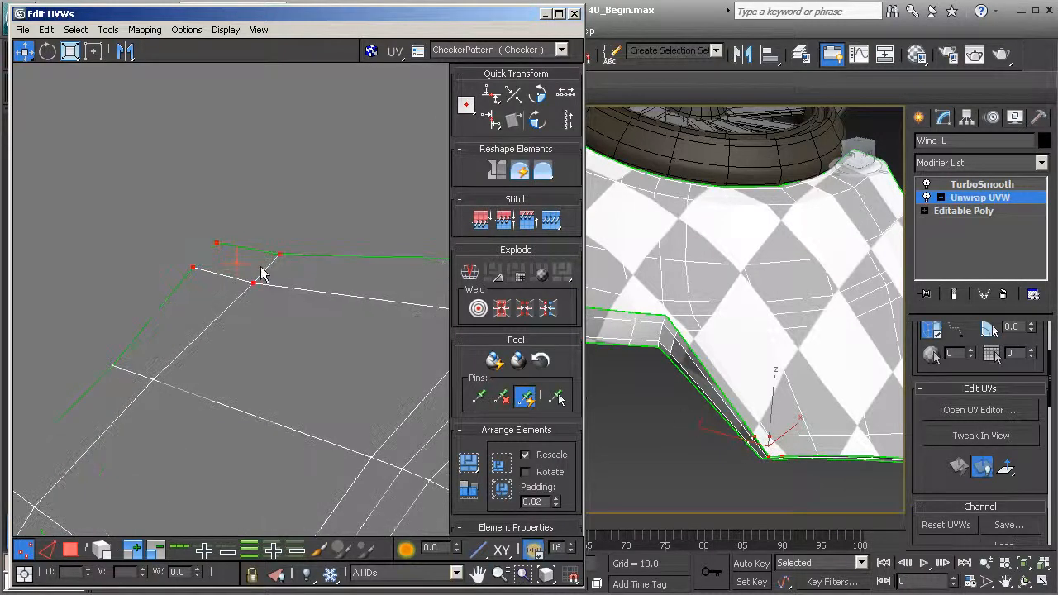
- Adjust individual border vertices at the attached piece's outer end and inner corner to even out its shape
{"action": "left_click", "coordinate": [278, 256]}
{"action": "left_click_drag", "start_coordinate": [214, 244], "coordinate": [222, 246]}
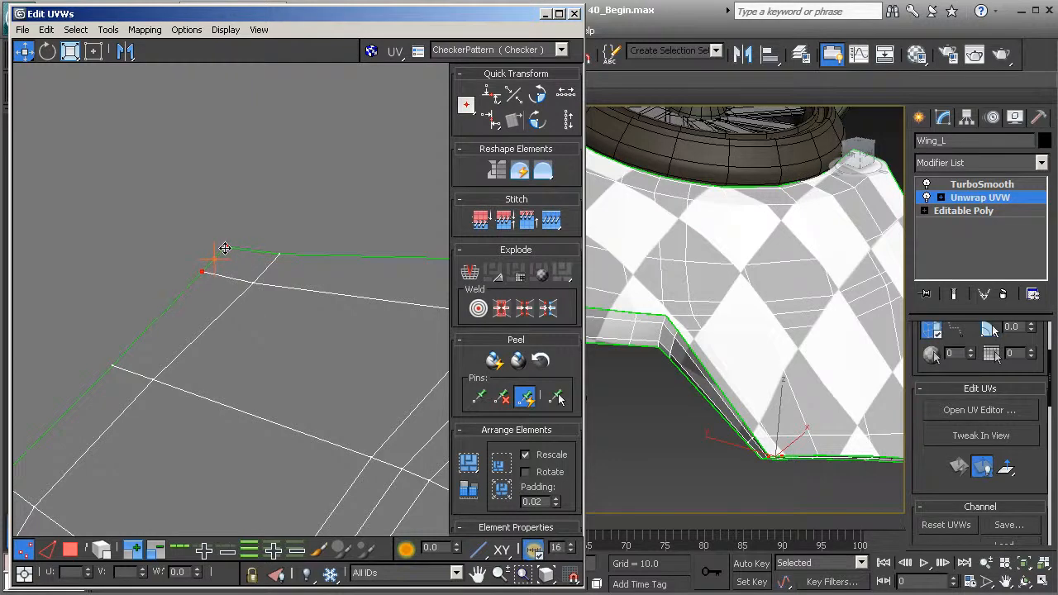
{"action": "scroll", "coordinate": [236, 287], "scroll_direction": "up", "scroll_amount": 5}
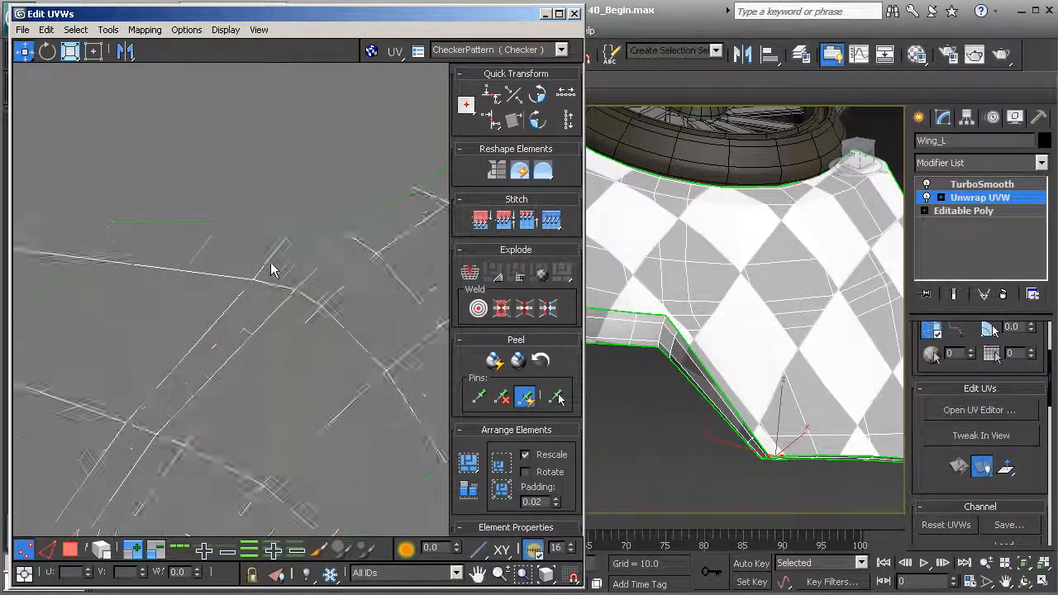
{"action": "mouse_move", "coordinate": [213, 246]}
{"action": "left_mouse_down"}
{"action": "mouse_move", "coordinate": [237, 268]}
{"action": "mouse_move", "coordinate": [222, 266]}
{"action": "left_mouse_up"}
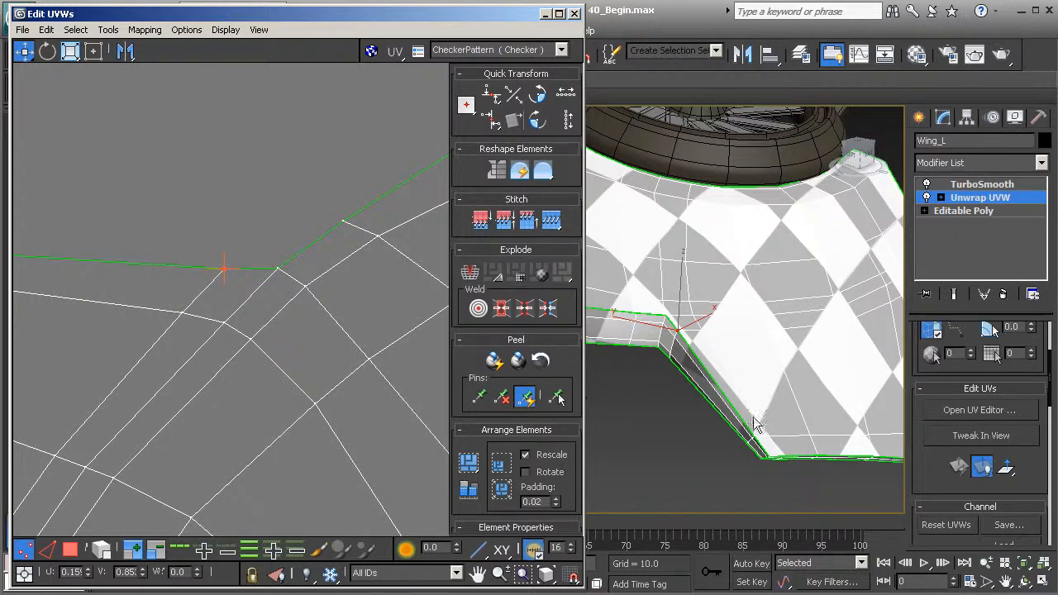
- Examine the upper wing shell and the loose strips around it in the full UV layout
{"action": "scroll", "coordinate": [286, 314], "scroll_direction": "down", "scroll_amount": 5}
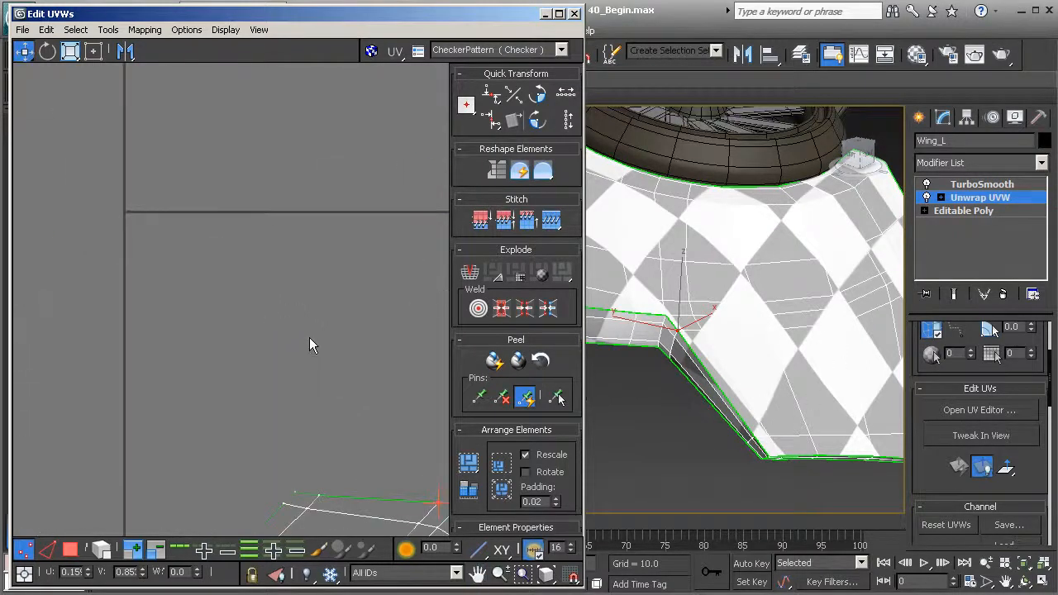
{"action": "scroll", "coordinate": [264, 345], "scroll_direction": "down", "scroll_amount": 5}
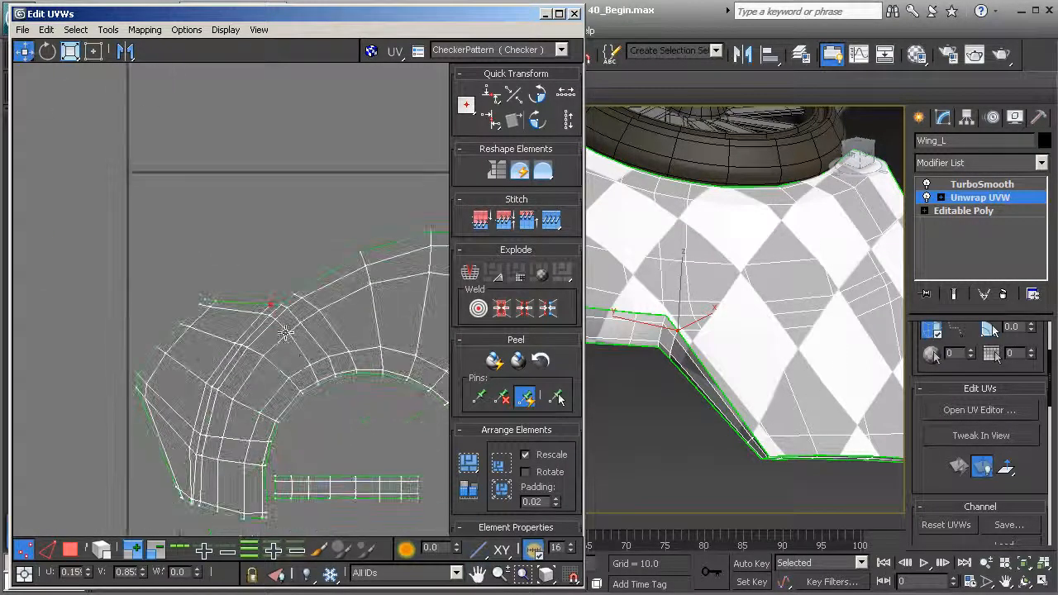
{"action": "middle_click_drag", "start_coordinate": [314, 372], "coordinate": [176, 336]}
{"action": "scroll", "coordinate": [241, 302], "scroll_direction": "down", "scroll_amount": 1}
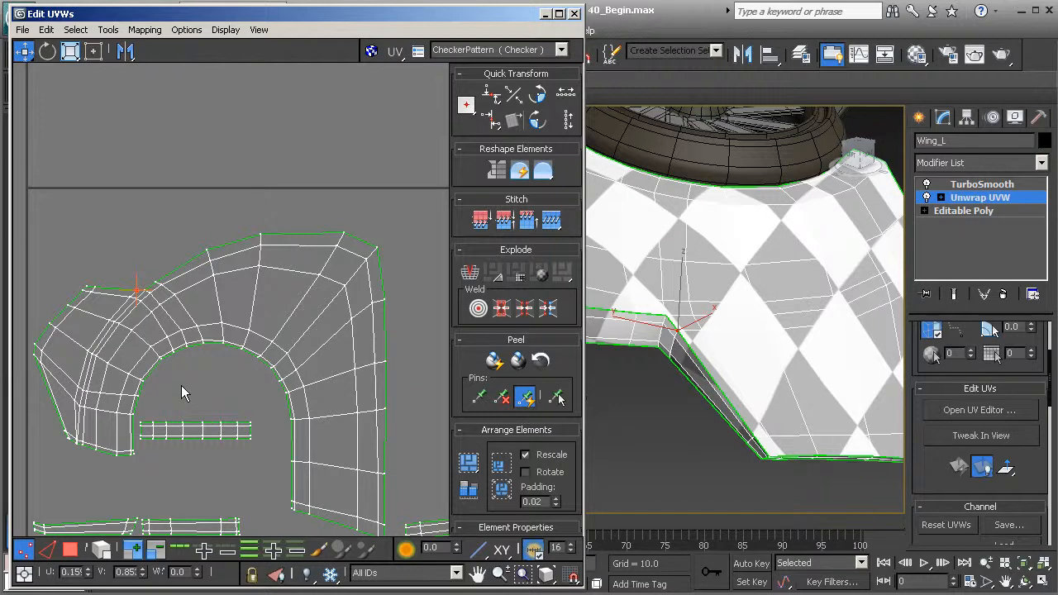
{"action": "middle_click_drag", "start_coordinate": [216, 428], "coordinate": [262, 364]}
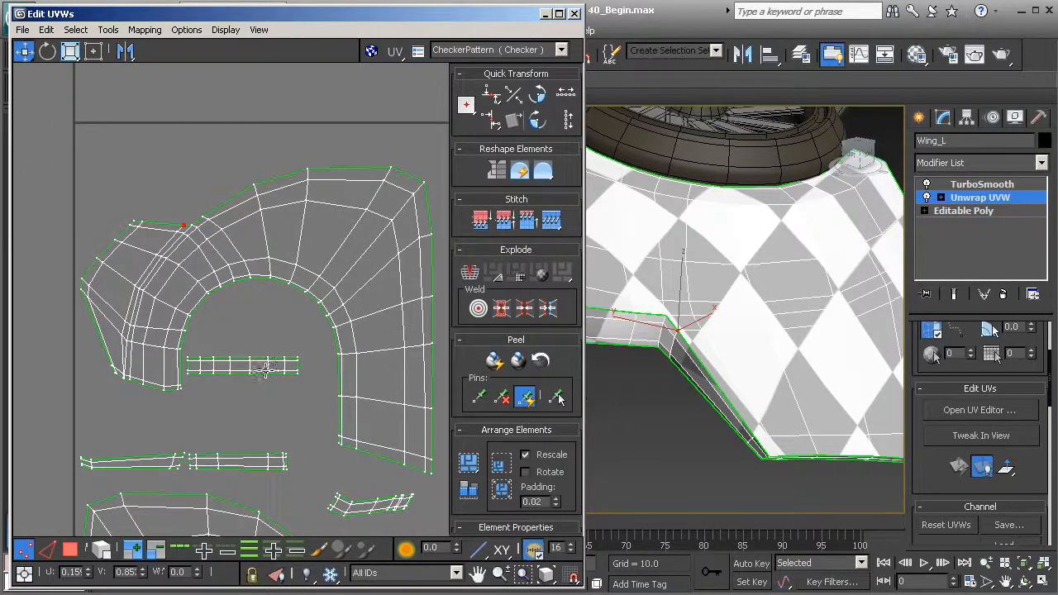
{"action": "scroll", "coordinate": [248, 358], "scroll_direction": "down", "scroll_amount": 5}
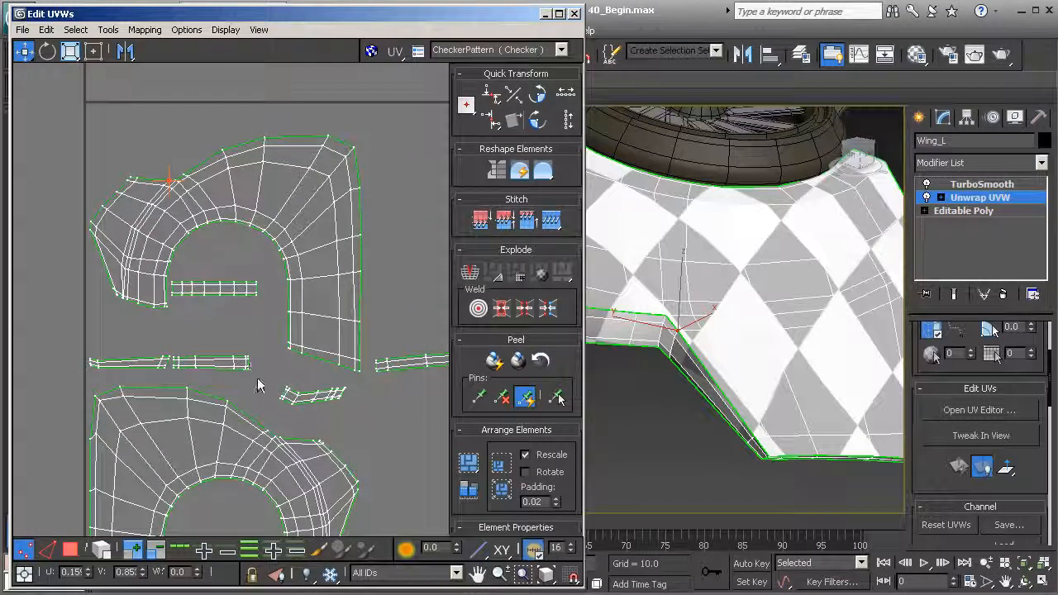
{"action": "middle_click_drag", "start_coordinate": [246, 357], "coordinate": [238, 396]}
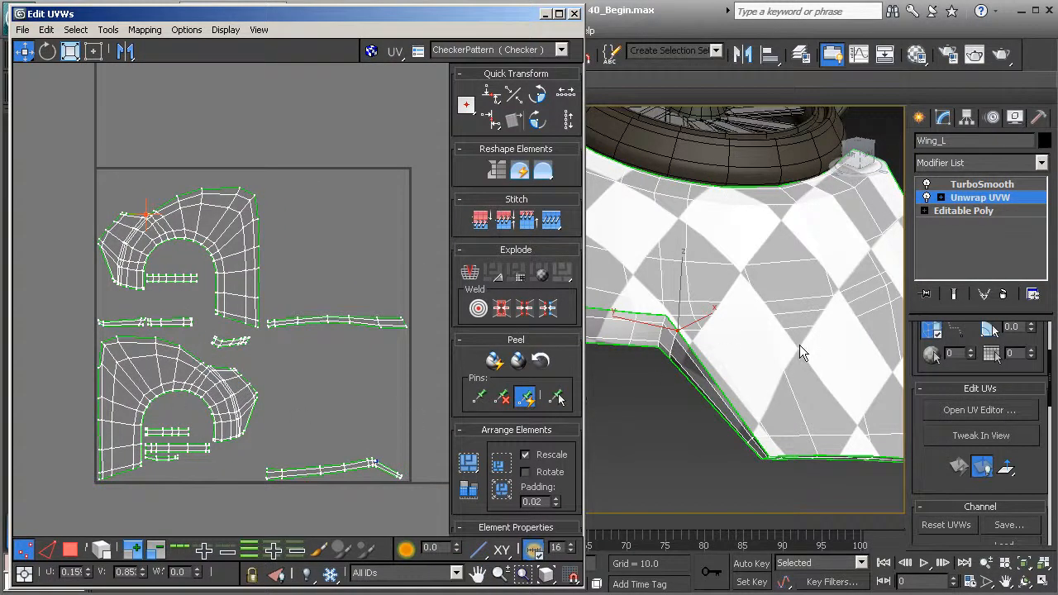
- Inspect the wing's narrow edge faces in the viewport and compare them with the remaining loose UV strips
{"action": "scroll", "coordinate": [779, 421], "scroll_direction": "down", "scroll_amount": 5}
{"action": "middle_click_drag", "start_coordinate": [780, 420], "coordinate": [709, 337]}
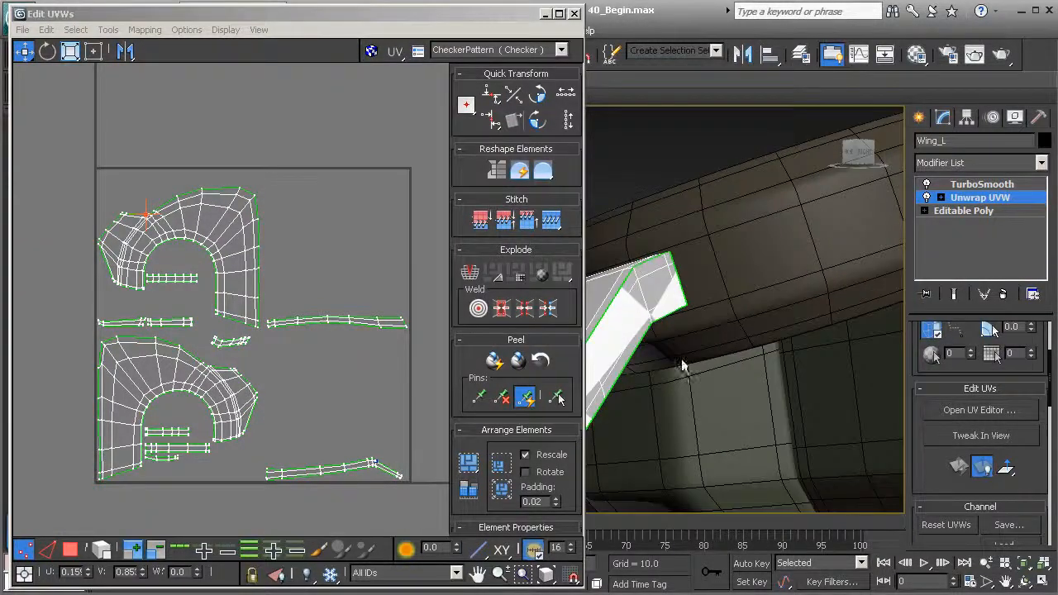
{"action": "middle_click_drag", "start_coordinate": [805, 378], "coordinate": [697, 345]}
{"action": "middle_click_drag", "start_coordinate": [755, 330], "coordinate": [772, 347], "text": "alt"}
{"action": "scroll", "coordinate": [176, 392], "scroll_direction": "up", "scroll_amount": 3}
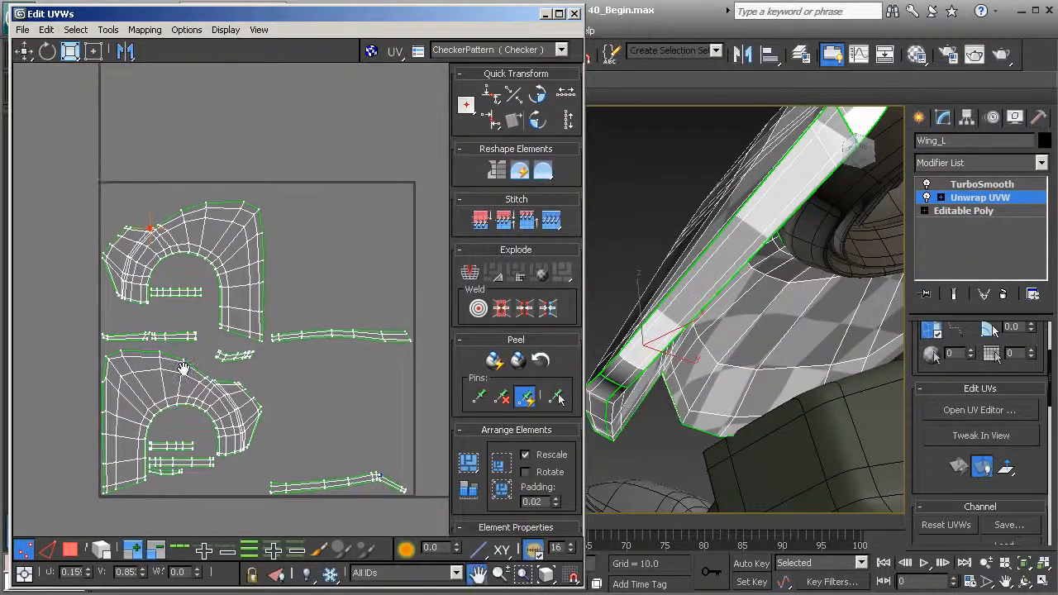
{"action": "scroll", "coordinate": [115, 429], "scroll_direction": "up", "scroll_amount": 3}
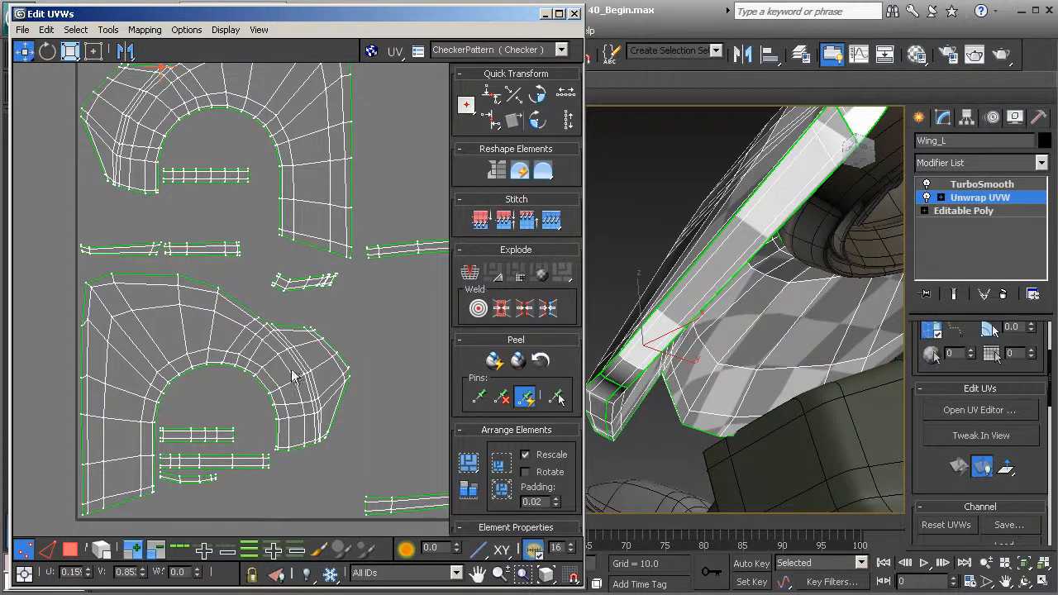
{"action": "scroll", "coordinate": [272, 347], "scroll_direction": "down", "scroll_amount": 3}
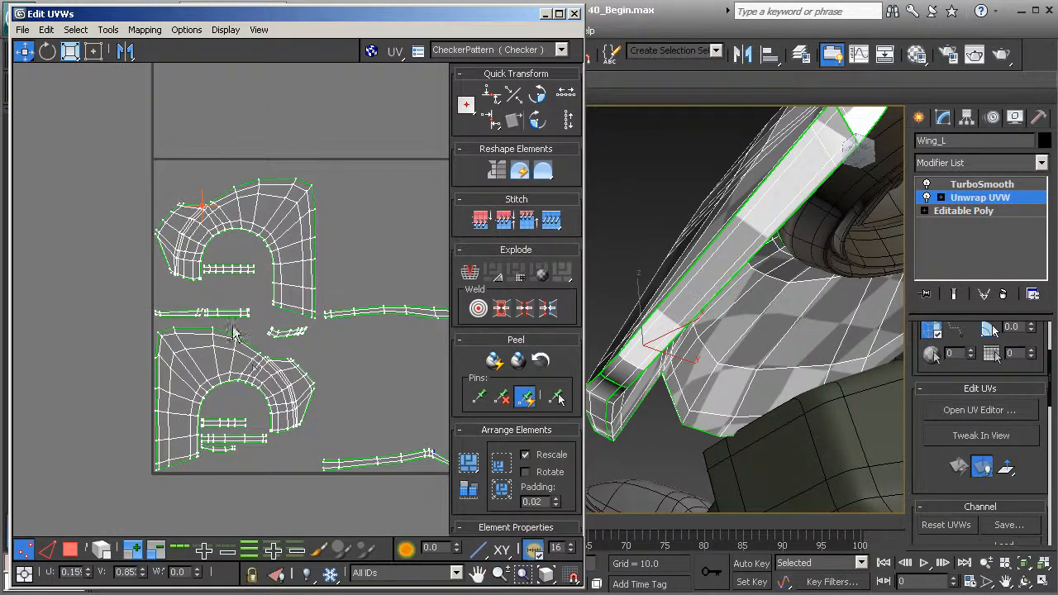
{"action": "scroll", "coordinate": [234, 337], "scroll_direction": "down", "scroll_amount": 2}
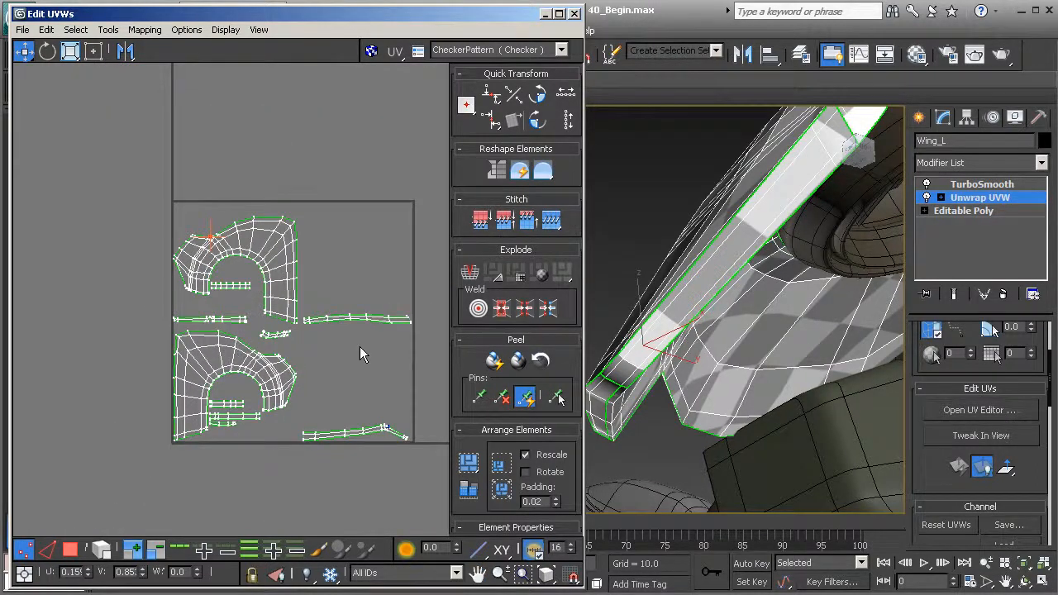
{"action": "middle_click_drag", "start_coordinate": [337, 362], "coordinate": [251, 366]}
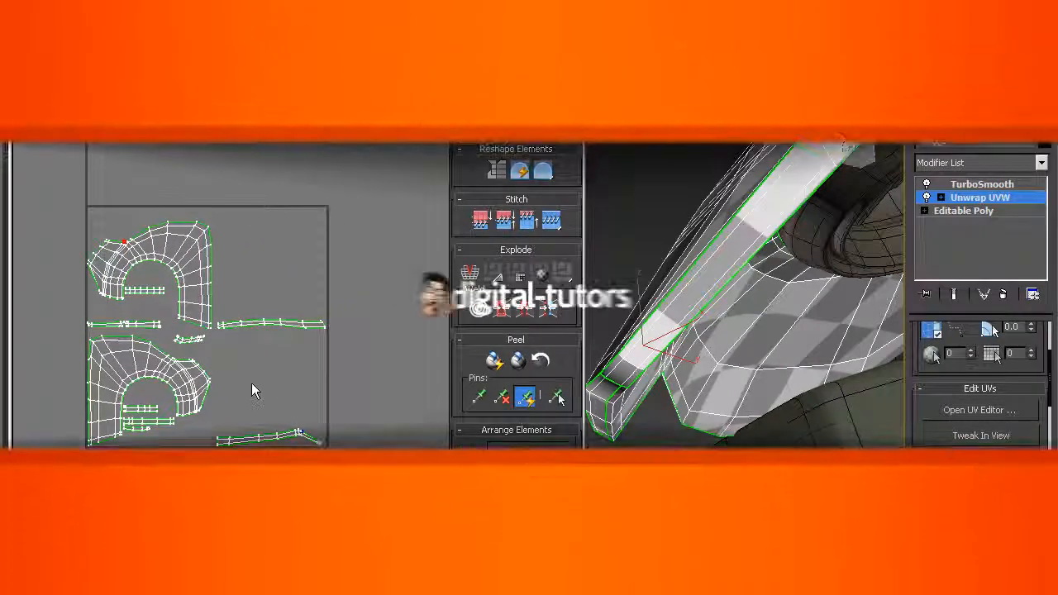